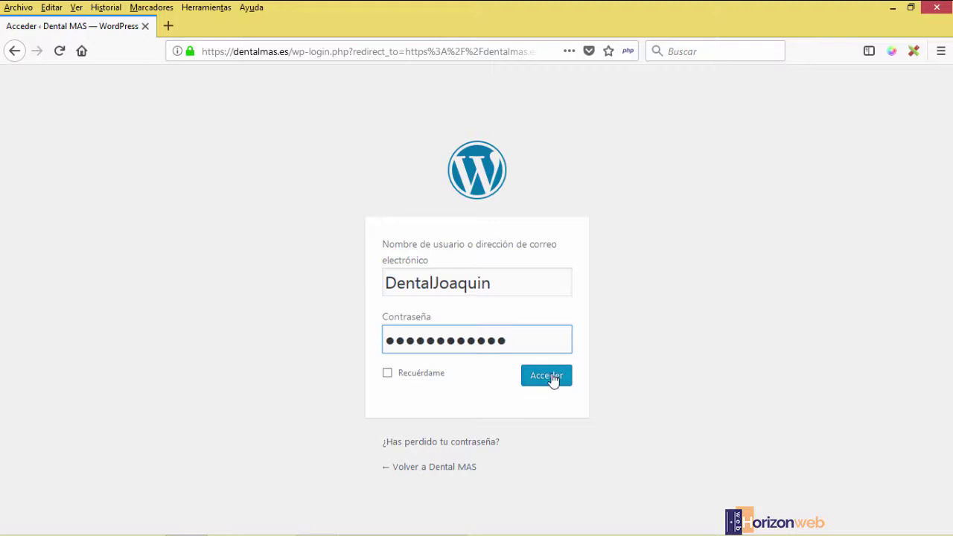
# Step: Log in to the Dental MAS WordPress admin with the credentials already filled in
pyautogui.click(553, 378)
pyautogui.click(348, 176)
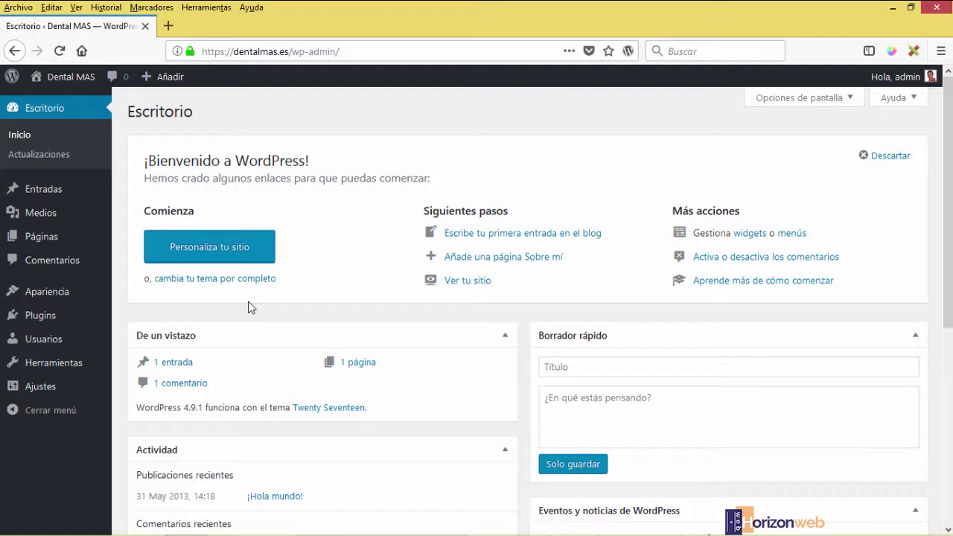
# Step: Open wordpress.org in a new browser tab
pyautogui.click(168, 25)
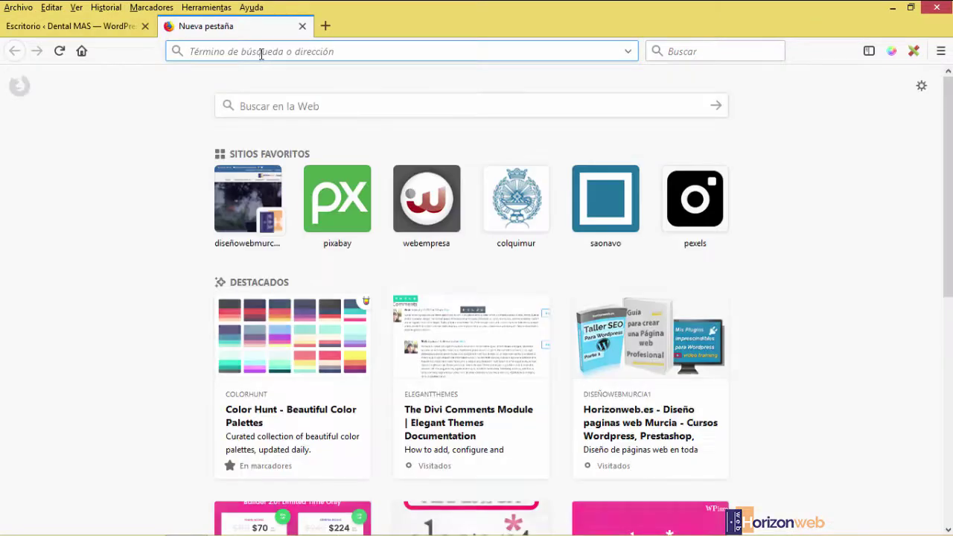
pyautogui.write('wor')
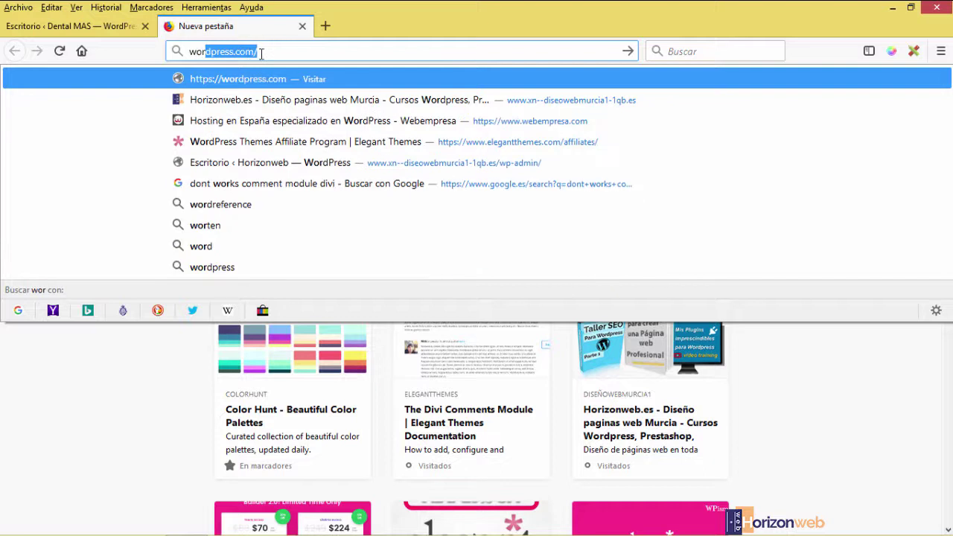
pyautogui.write('dpress')
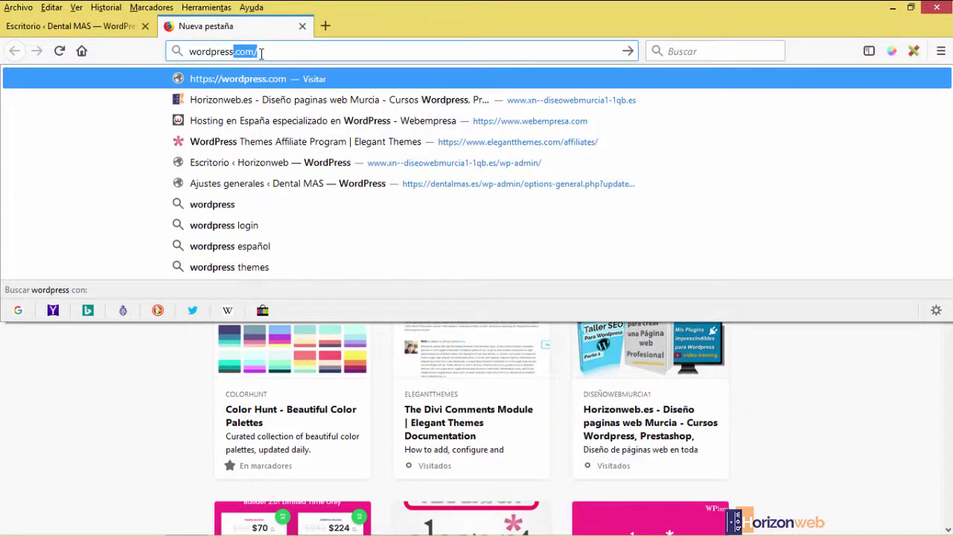
pyautogui.write('.org')
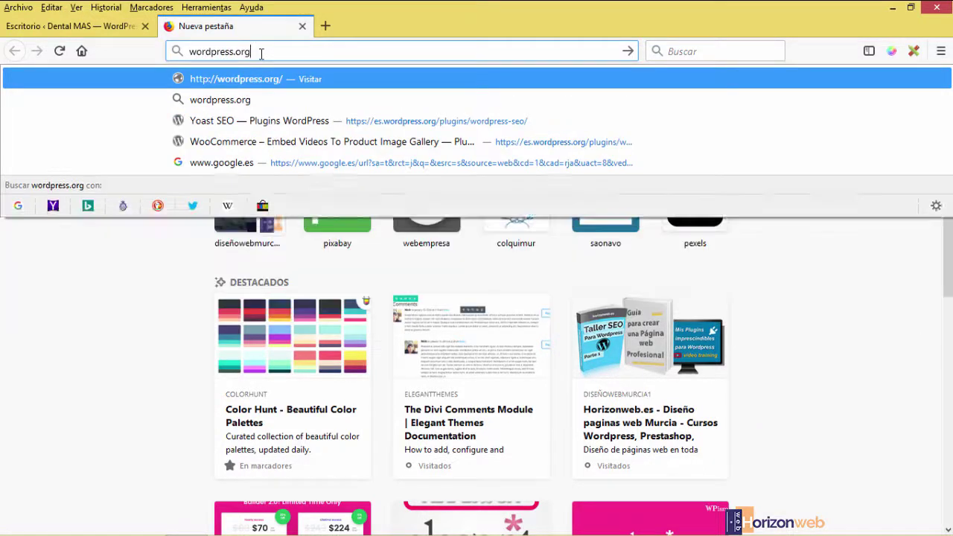
pyautogui.press('Return')
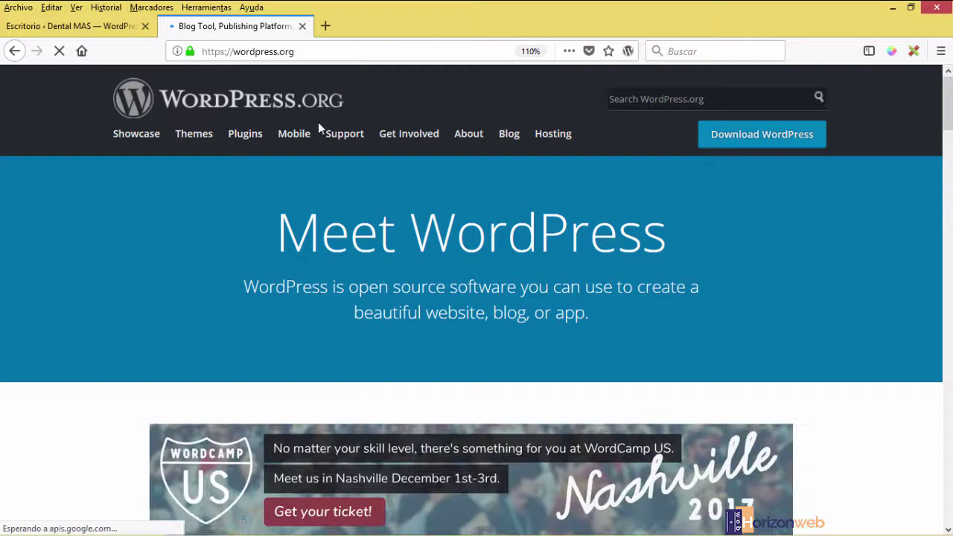
# Step: Go to the WordPress.org plugin directory and search it for "contact form 7"
pyautogui.moveTo(319, 123)
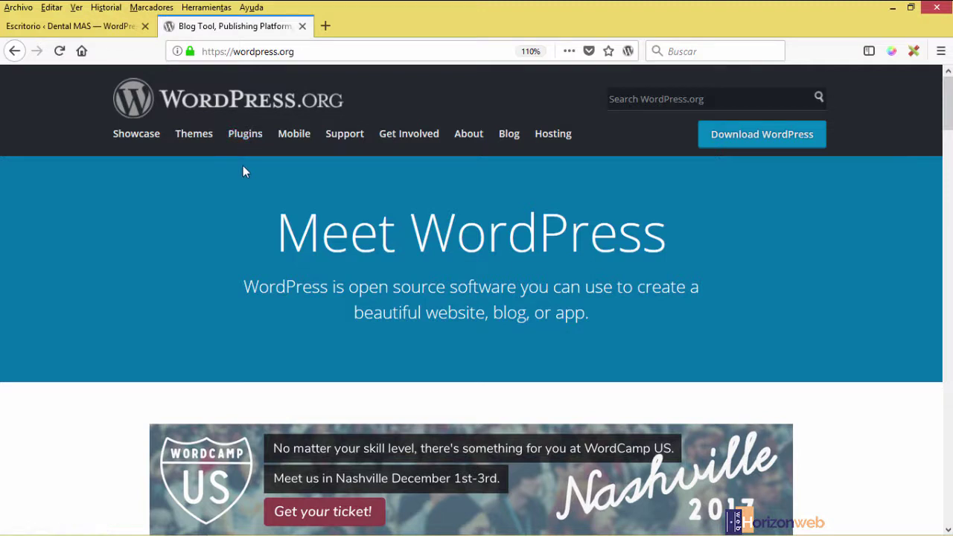
pyautogui.click(250, 142)
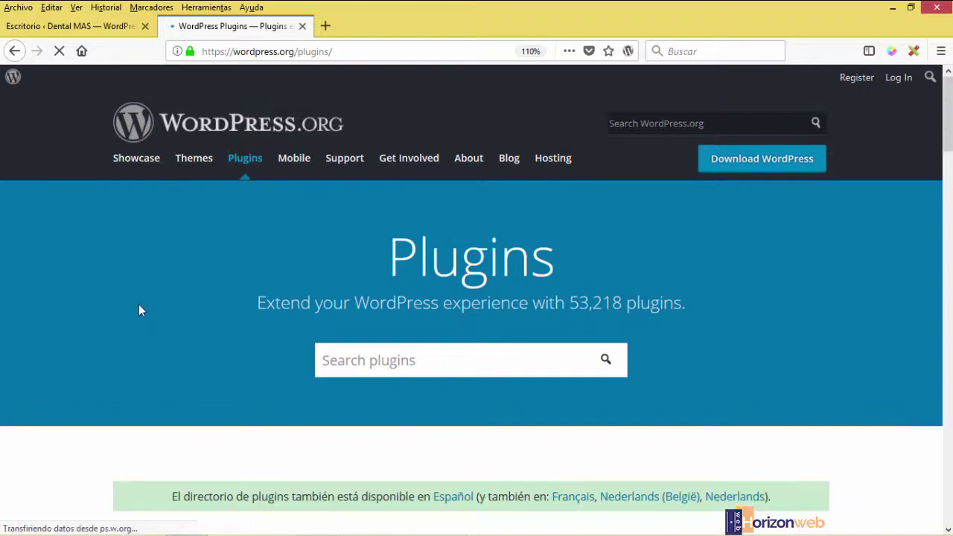
pyautogui.scroll(-3, 138, 311)
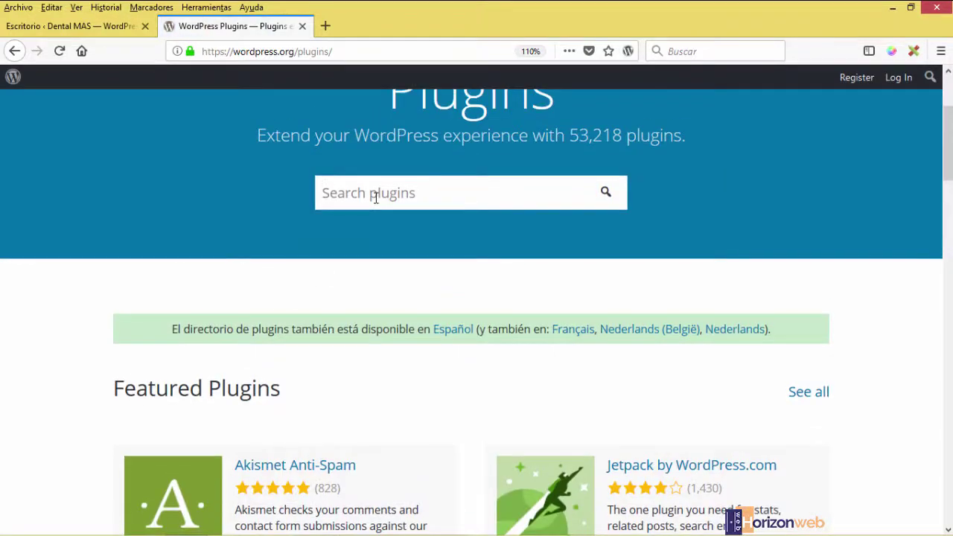
pyautogui.click(376, 197)
pyautogui.write('contact')
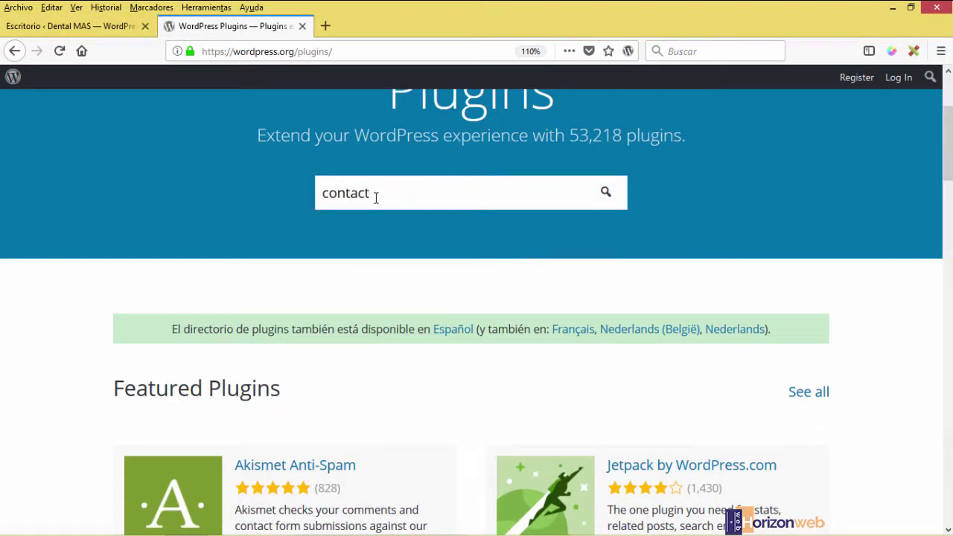
pyautogui.write(' for')
pyautogui.write('m 7')
pyautogui.press('Return')
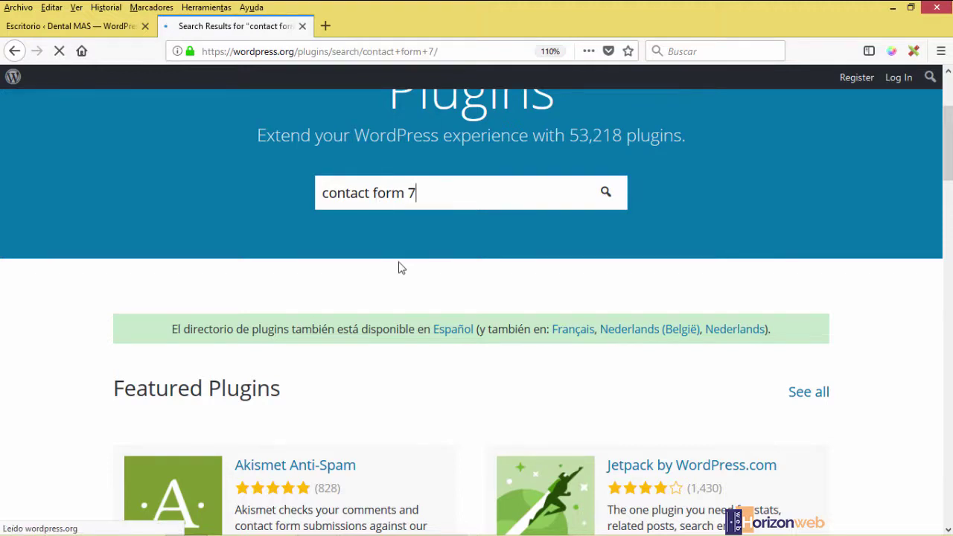
# Step: Open the Contact Form 7 plugin's page from the search results
pyautogui.scroll(-2, 376, 299)
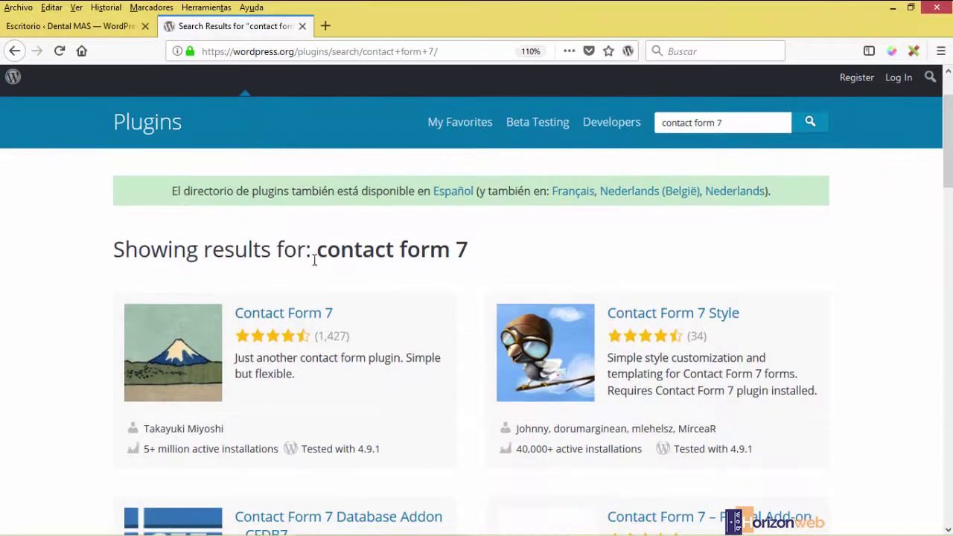
pyautogui.moveTo(316, 254); pyautogui.dragTo(470, 260)
pyautogui.click(438, 282)
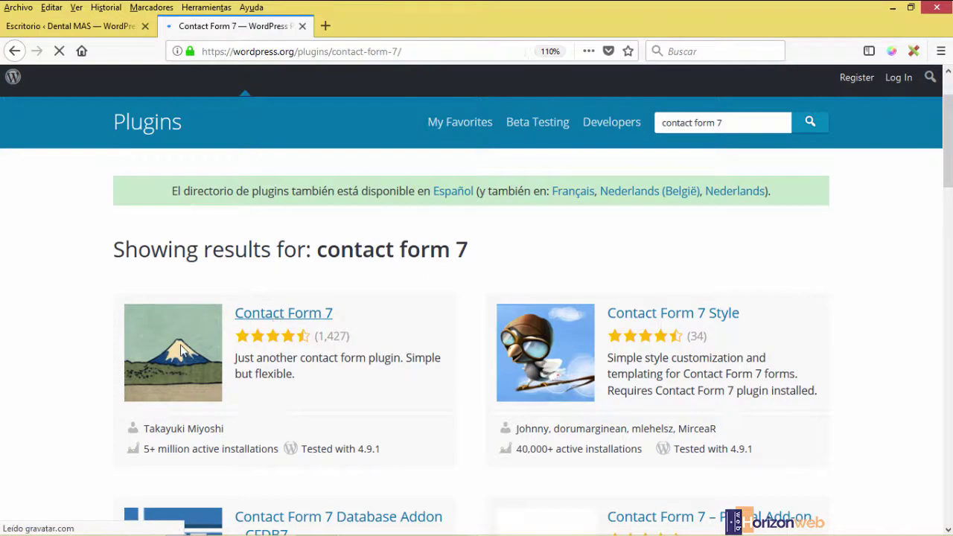
# Step: Download the Contact Form 7 plugin, saving contact-form-7.4.9.1.zip to the computer
pyautogui.scroll(-3, 489, 281)
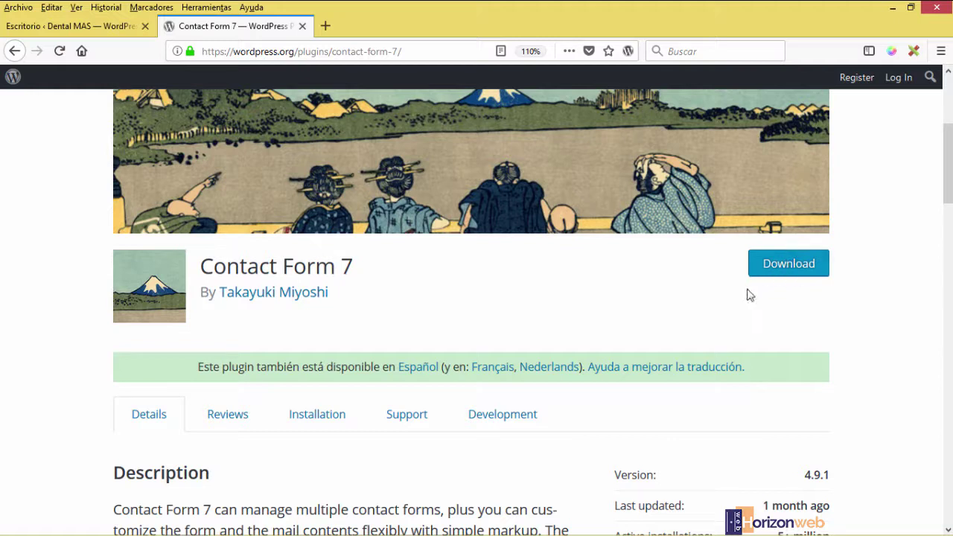
pyautogui.click(772, 273)
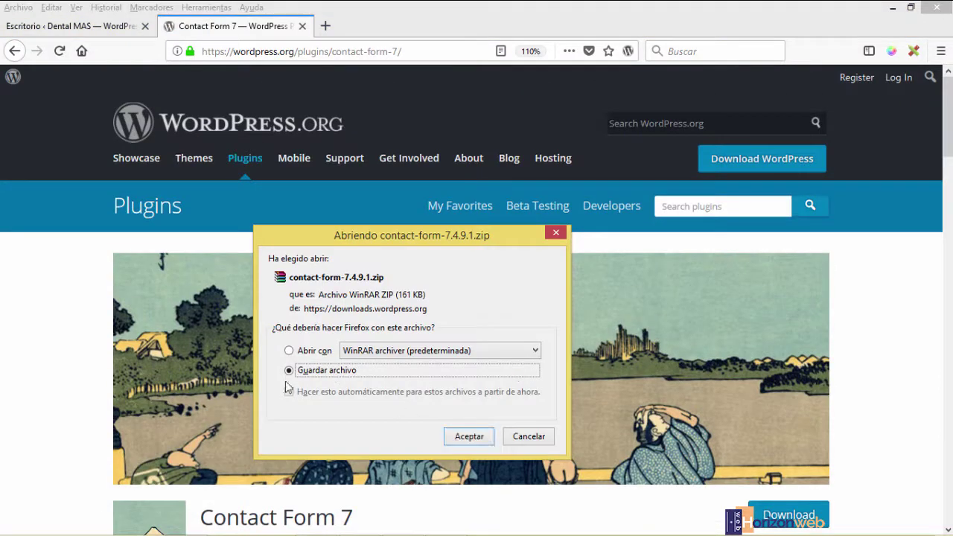
pyautogui.click(465, 438)
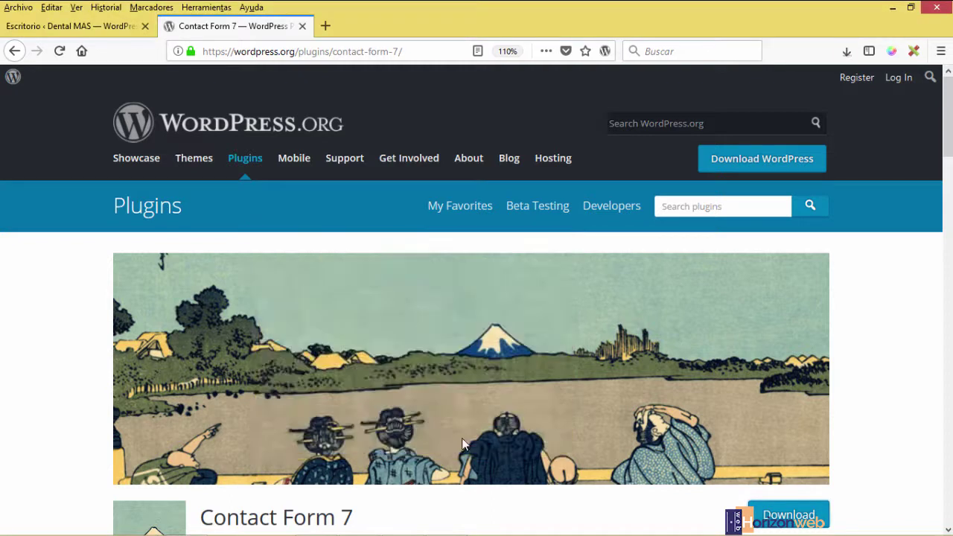
# Step: Show all browser downloads and copy contact-form-7.4.9.1.zip from the list onto the Windows desktop
pyautogui.click(846, 51)
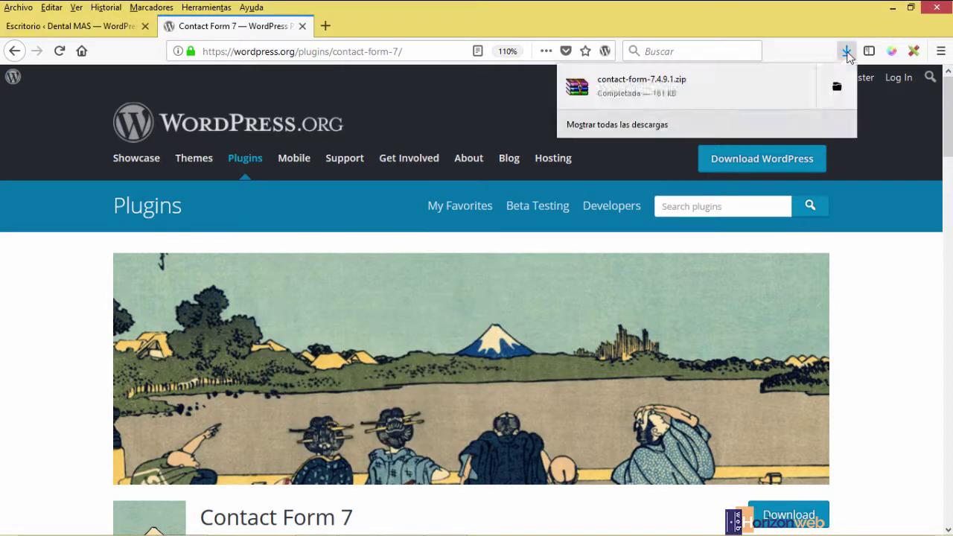
pyautogui.click(622, 128)
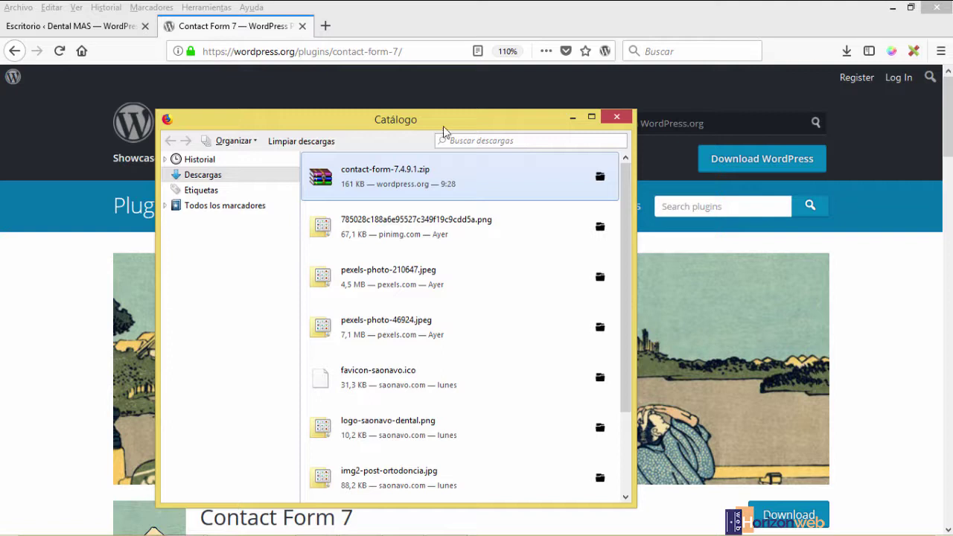
pyautogui.click(896, 15)
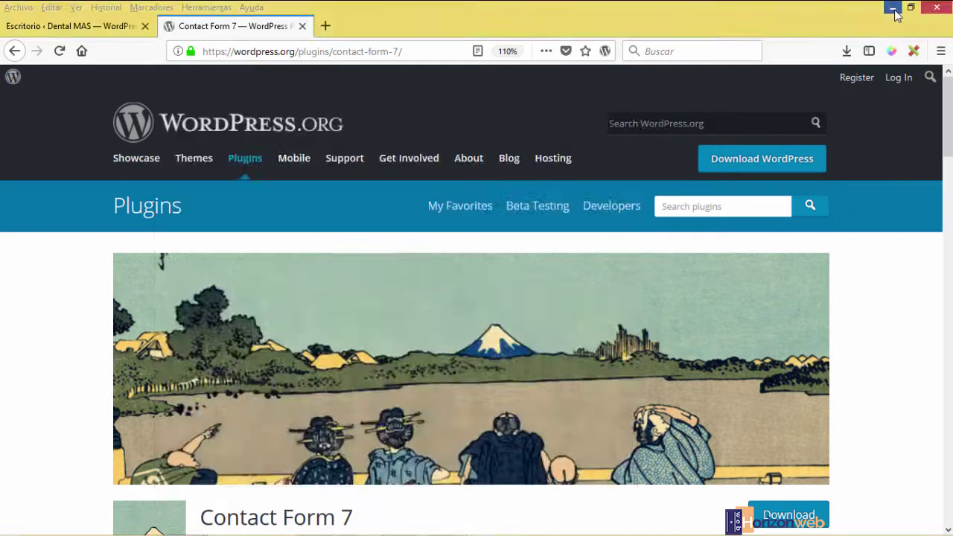
pyautogui.click(893, 9)
pyautogui.click(900, 12)
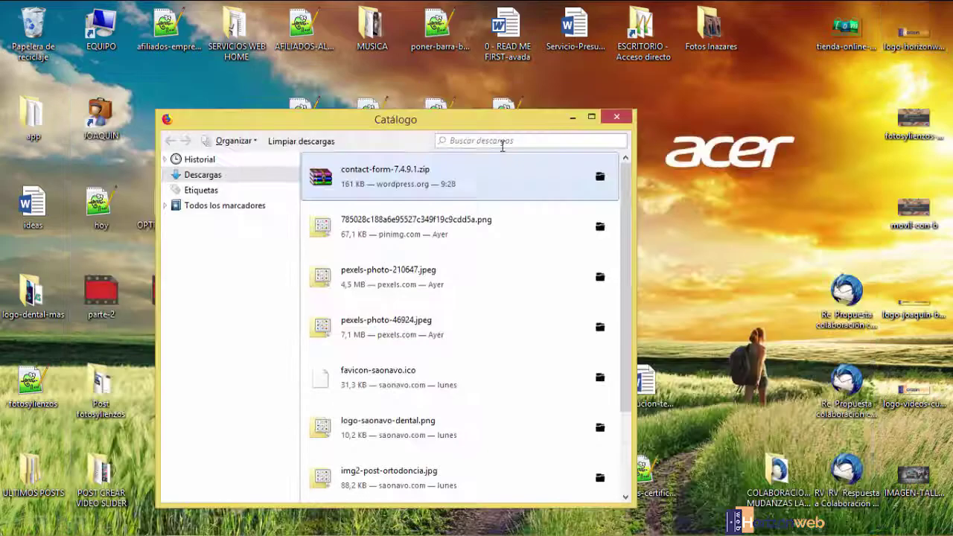
pyautogui.moveTo(541, 177); pyautogui.dragTo(780, 166)
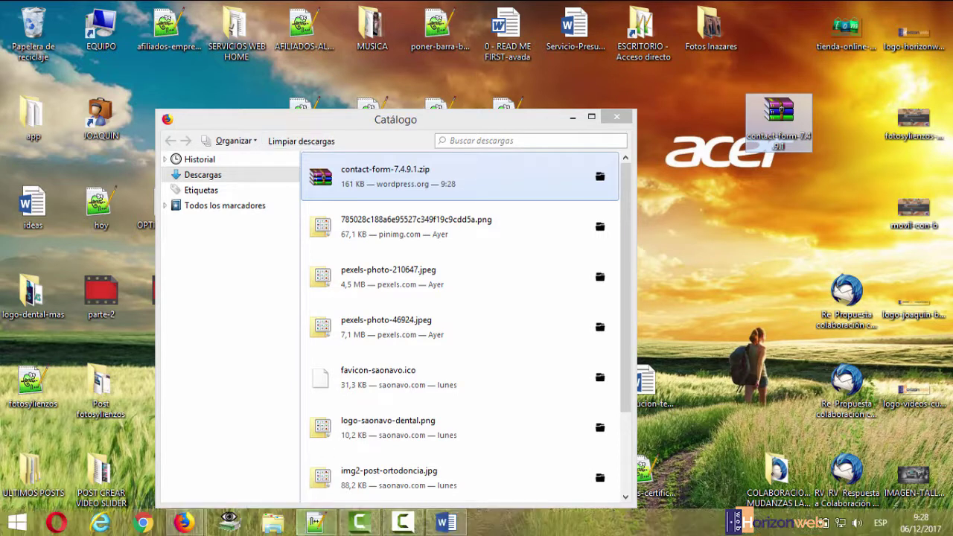
# Step: Return to the Dental MAS admin in Firefox and open its list of installed plugins
pyautogui.moveTo(304, 530)
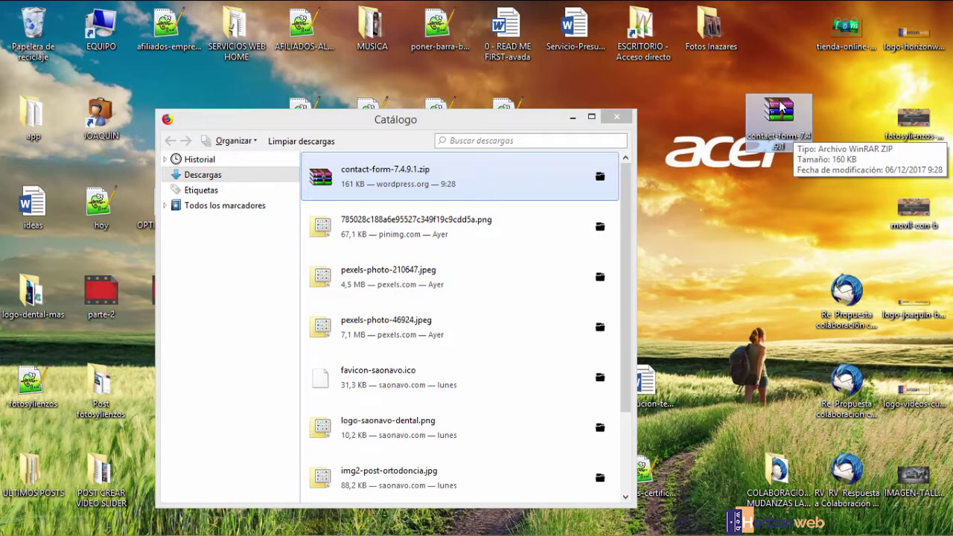
pyautogui.moveTo(186, 526)
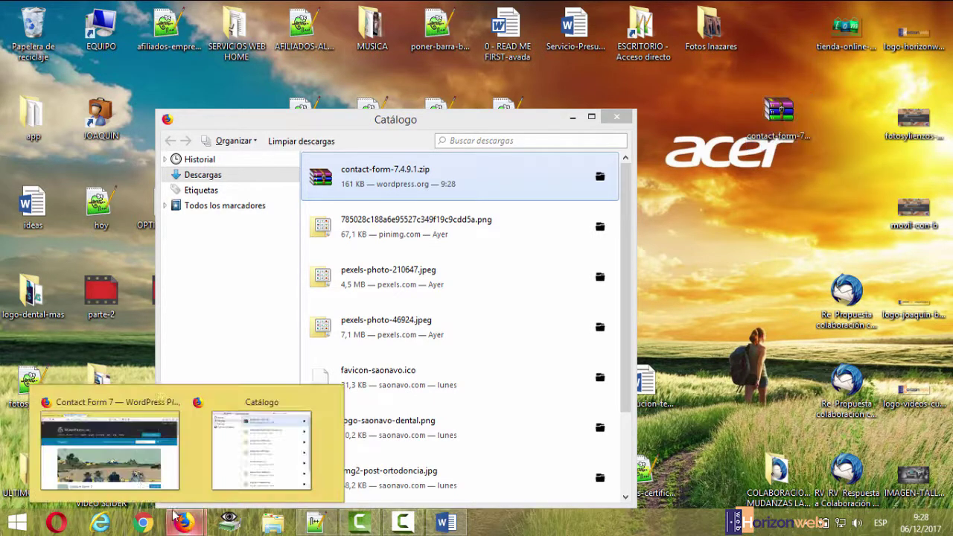
pyautogui.click(108, 447)
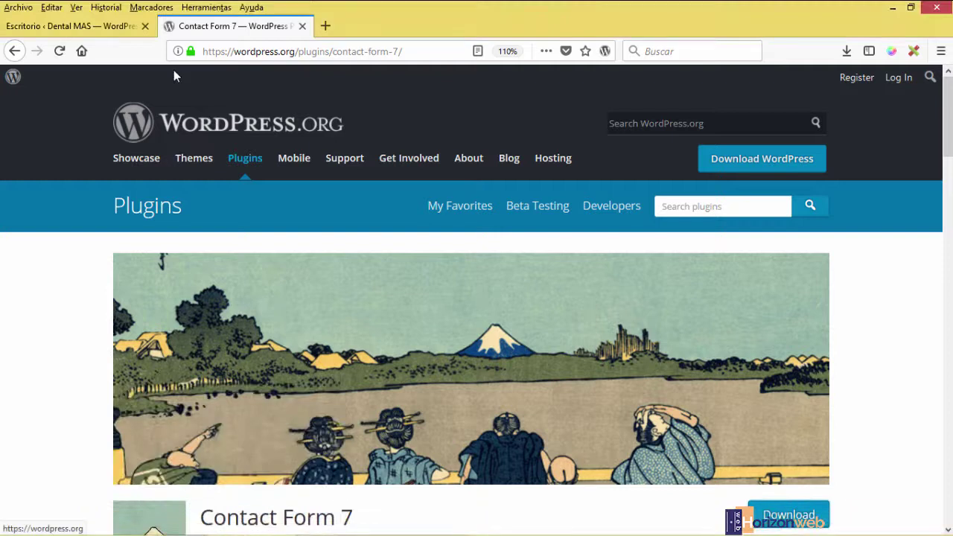
pyautogui.click(105, 28)
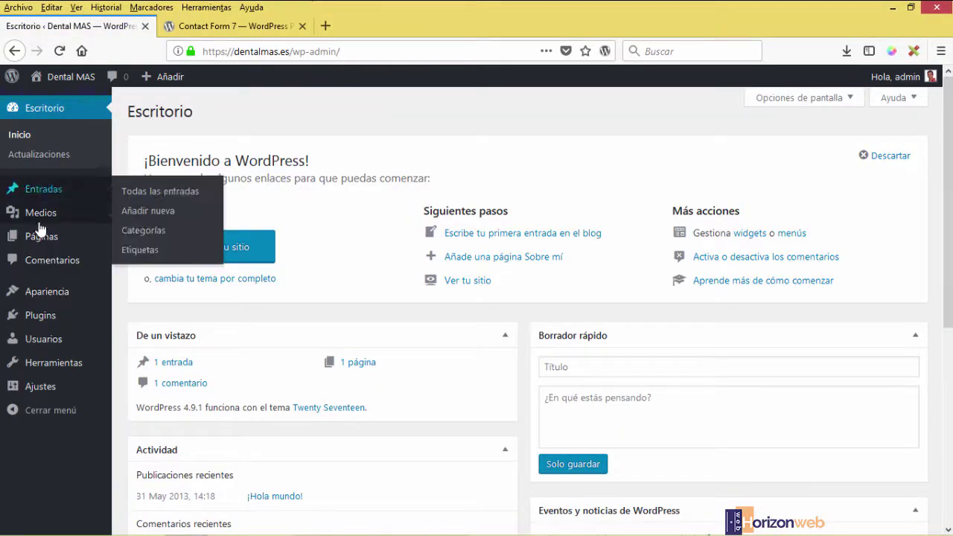
pyautogui.moveTo(37, 321)
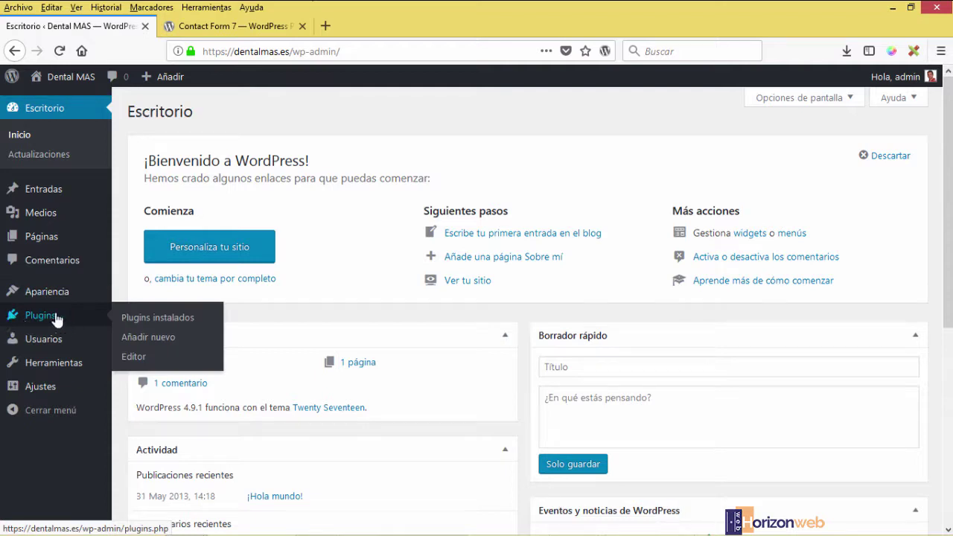
pyautogui.click(145, 323)
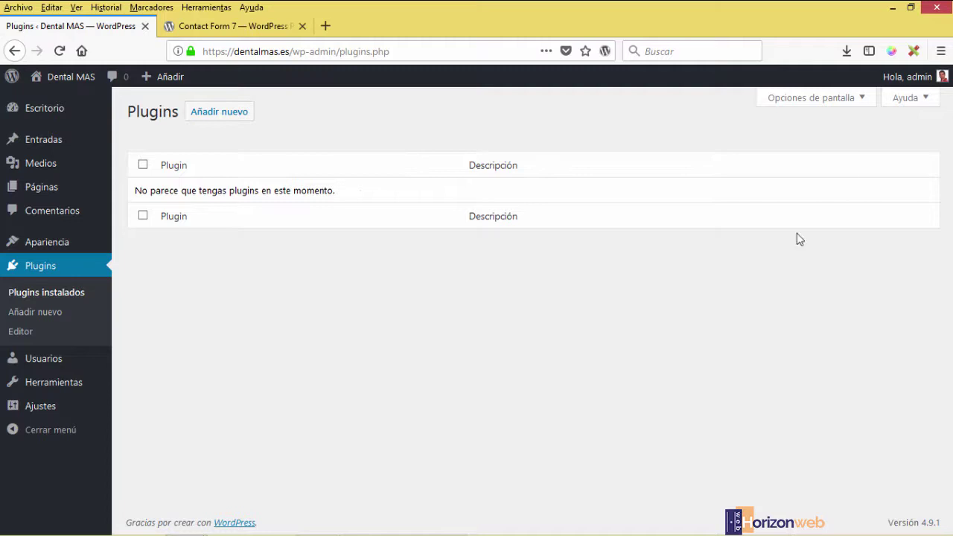
pyautogui.moveTo(359, 196); pyautogui.dragTo(147, 191)
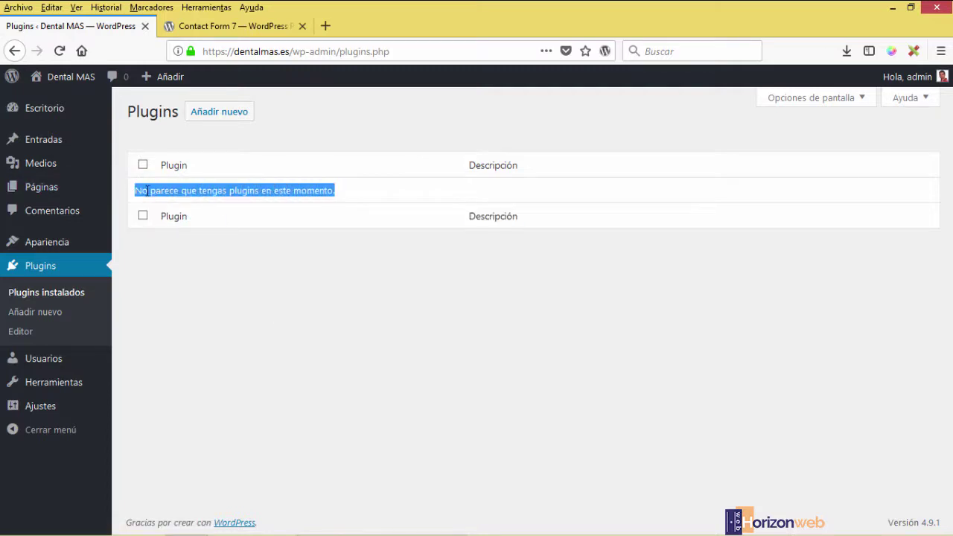
pyautogui.click(301, 400)
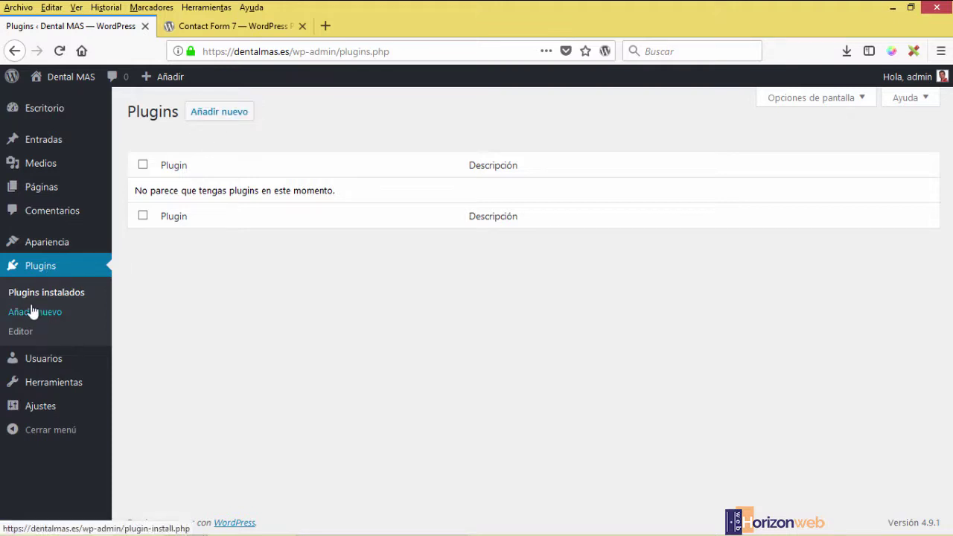
# Step: Start adding a new plugin and open the form for uploading a plugin as a .zip file
pyautogui.click(220, 116)
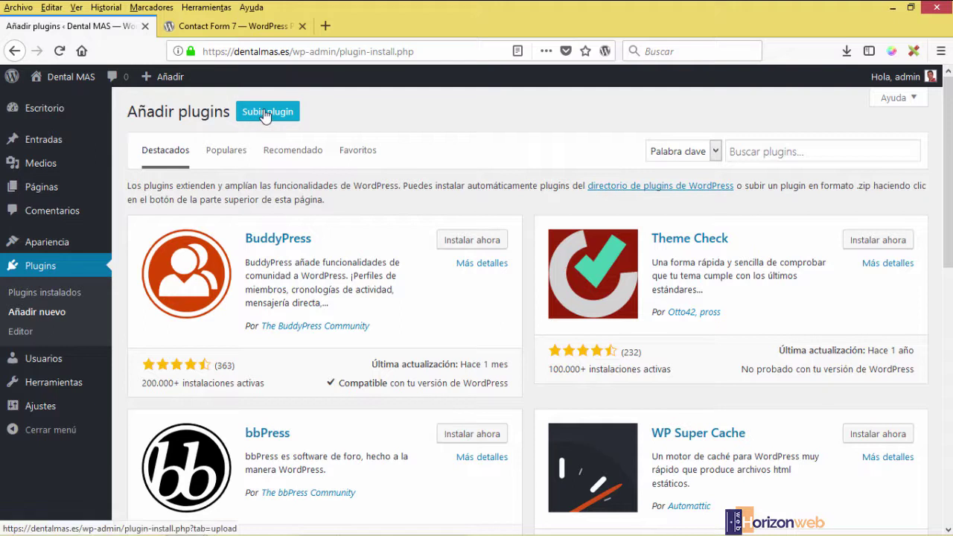
pyautogui.click(266, 113)
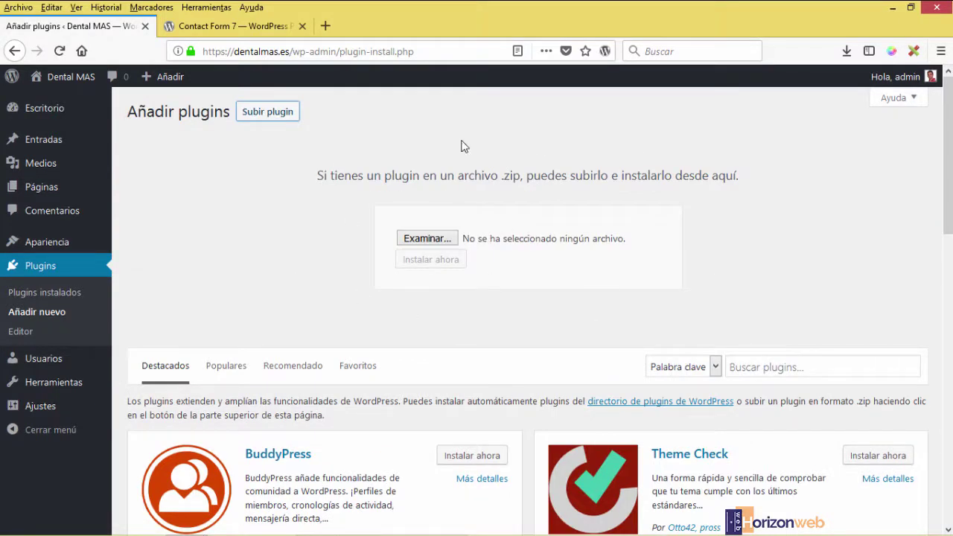
pyautogui.moveTo(314, 179); pyautogui.dragTo(521, 191)
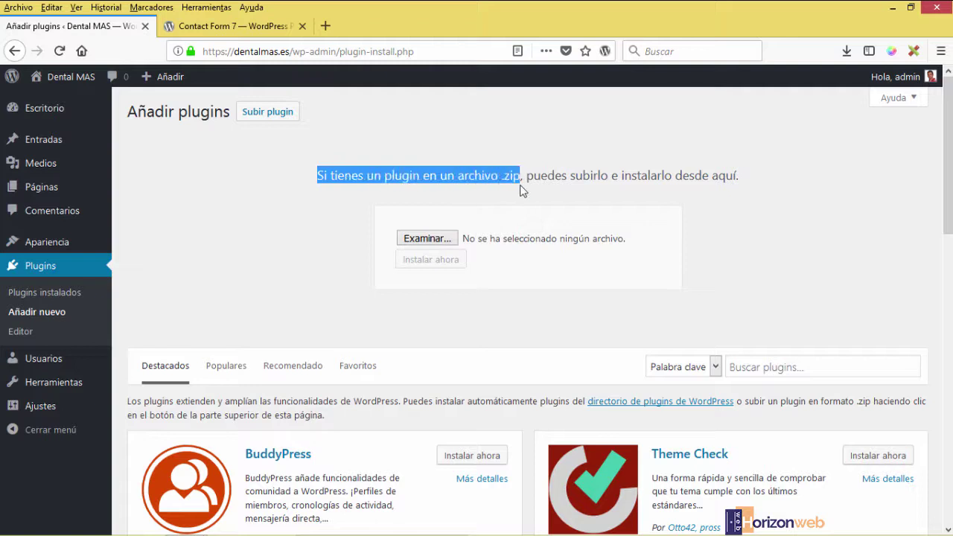
pyautogui.click(488, 177)
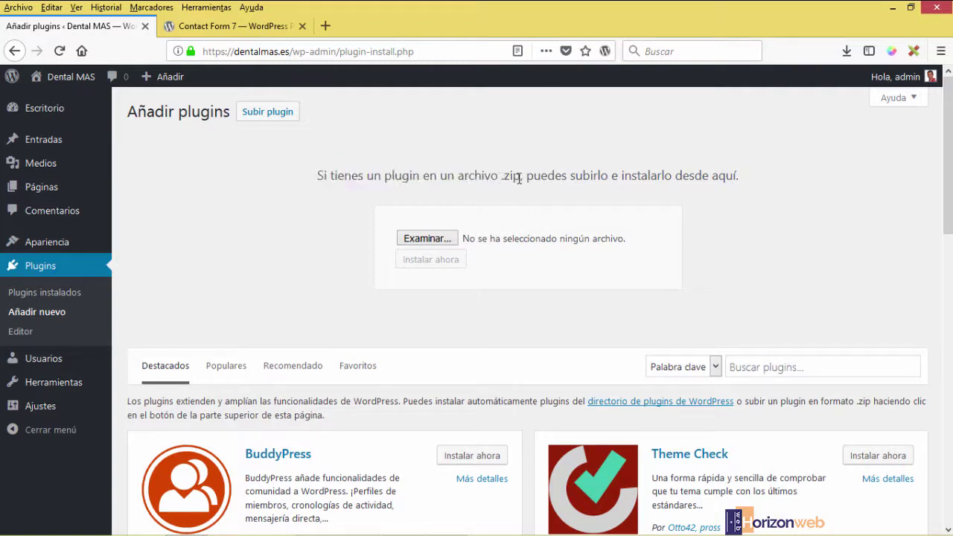
pyautogui.doubleClick(519, 178)
# Step: Choose contact-form-7.4.9.1.zip from the desktop as the file to upload and install the plugin from it
pyautogui.click(426, 239)
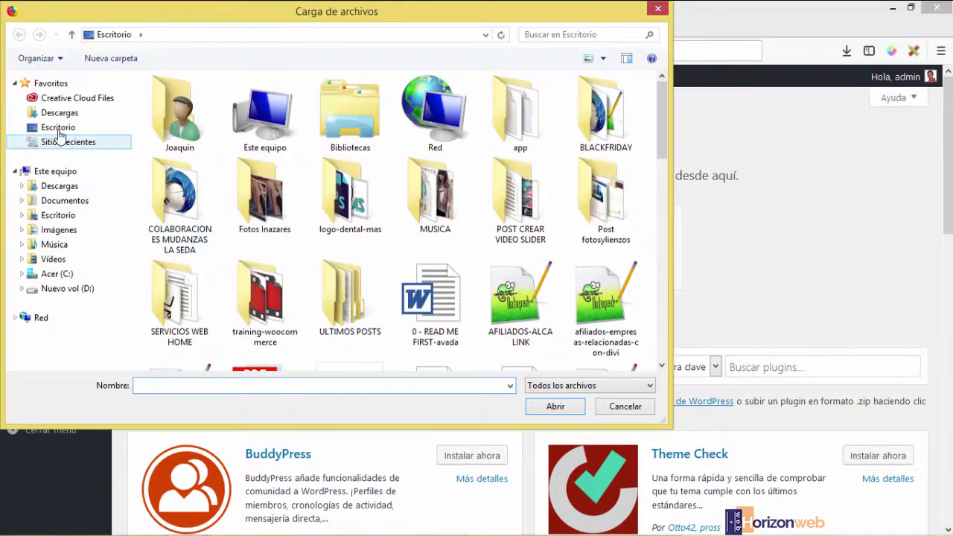
pyautogui.click(60, 131)
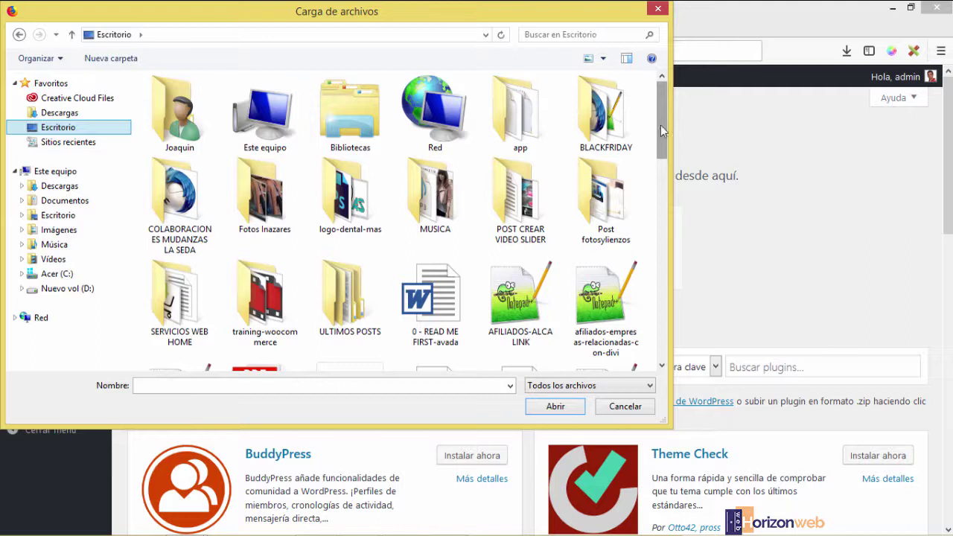
pyautogui.moveTo(664, 132); pyautogui.dragTo(665, 184)
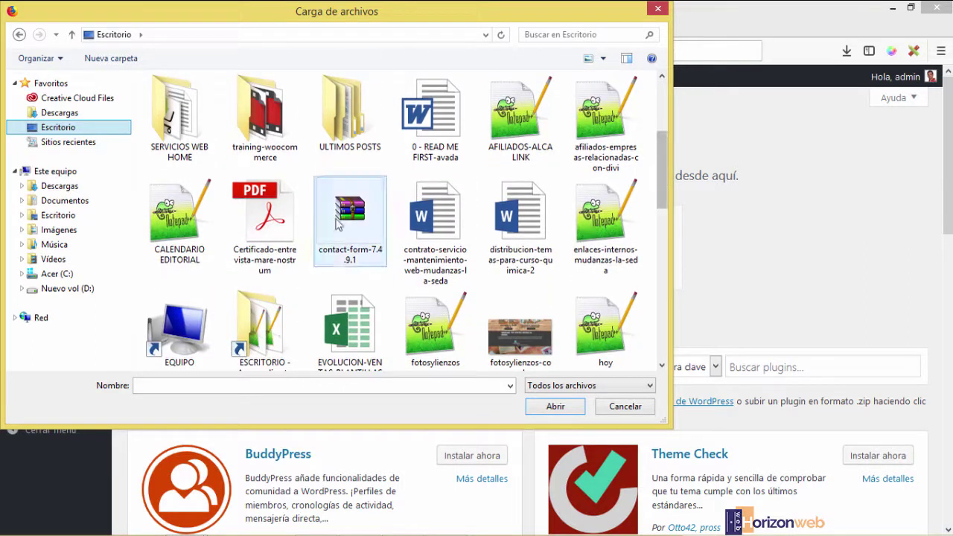
pyautogui.click(339, 224)
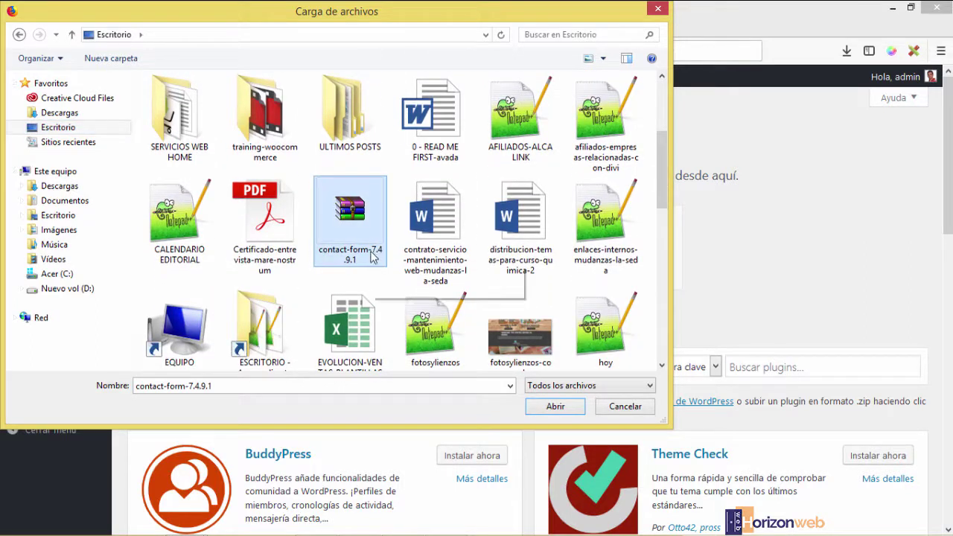
pyautogui.click(551, 407)
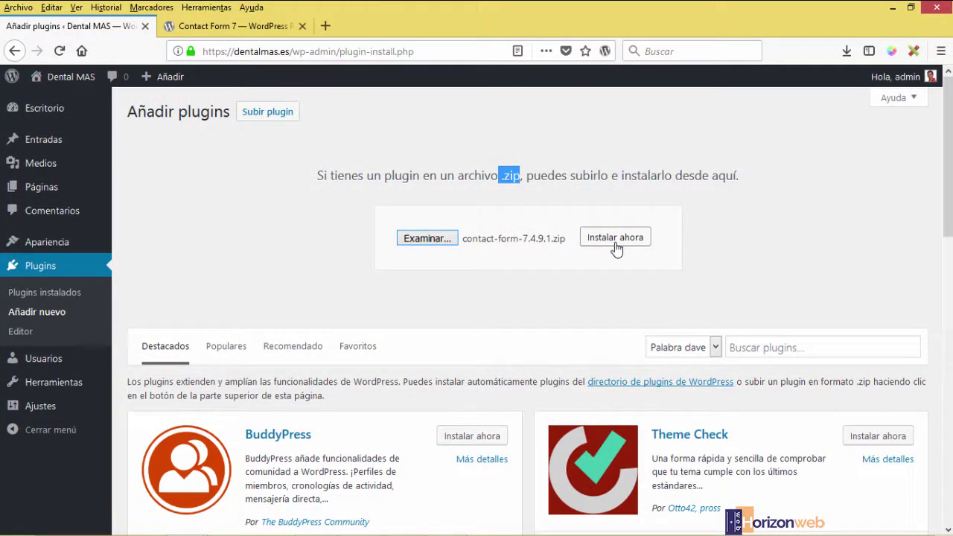
pyautogui.click(615, 239)
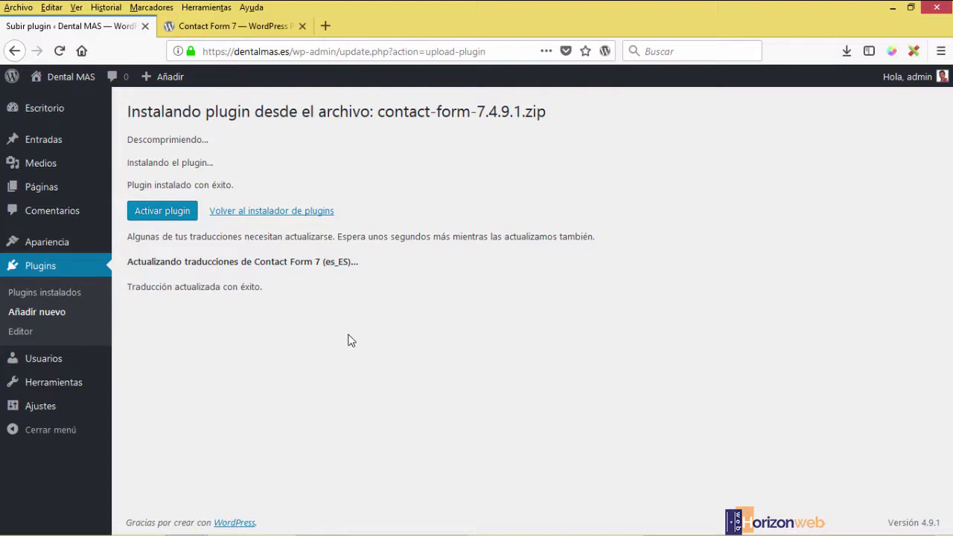
pyautogui.moveTo(381, 113); pyautogui.dragTo(556, 128)
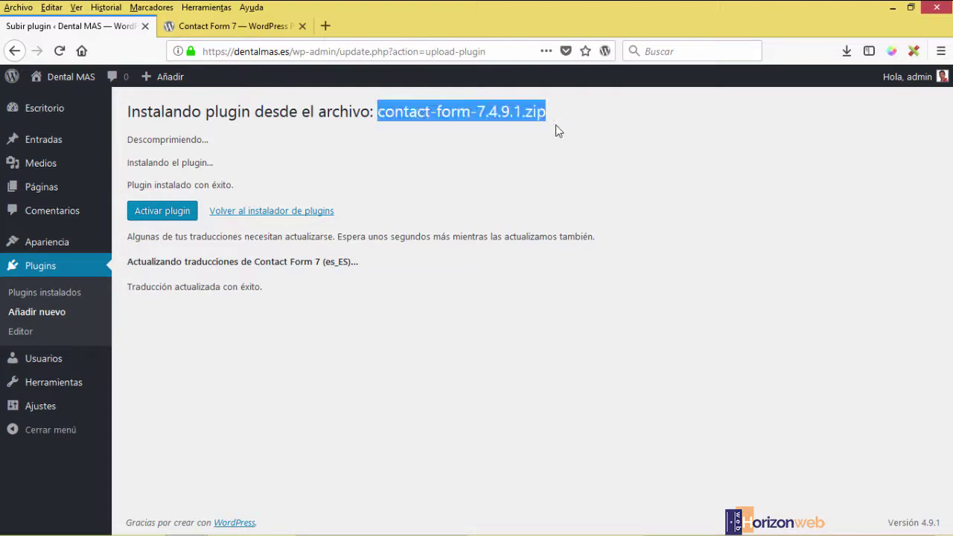
pyautogui.click(442, 344)
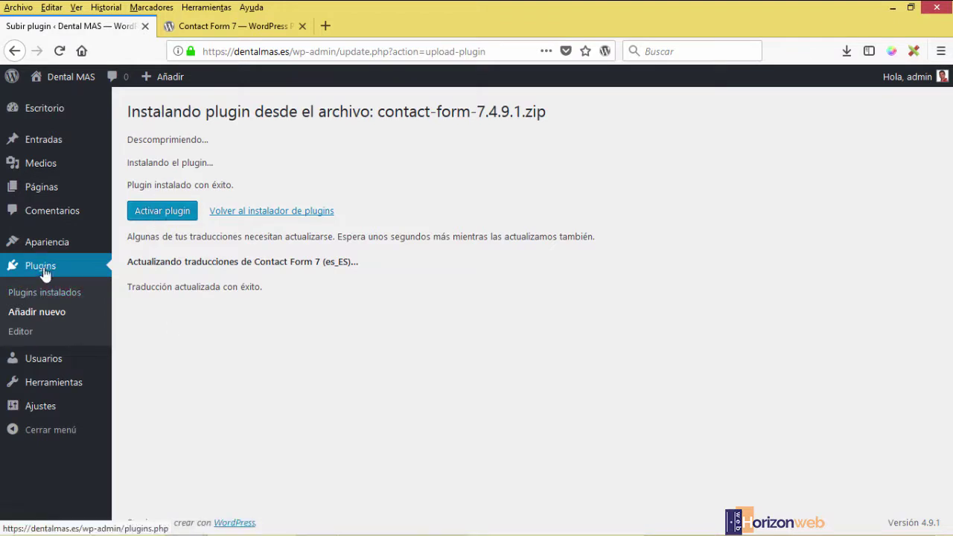
# Step: Open the list of installed plugins and activate the uploaded Contact Form 7 plugin
pyautogui.click(42, 295)
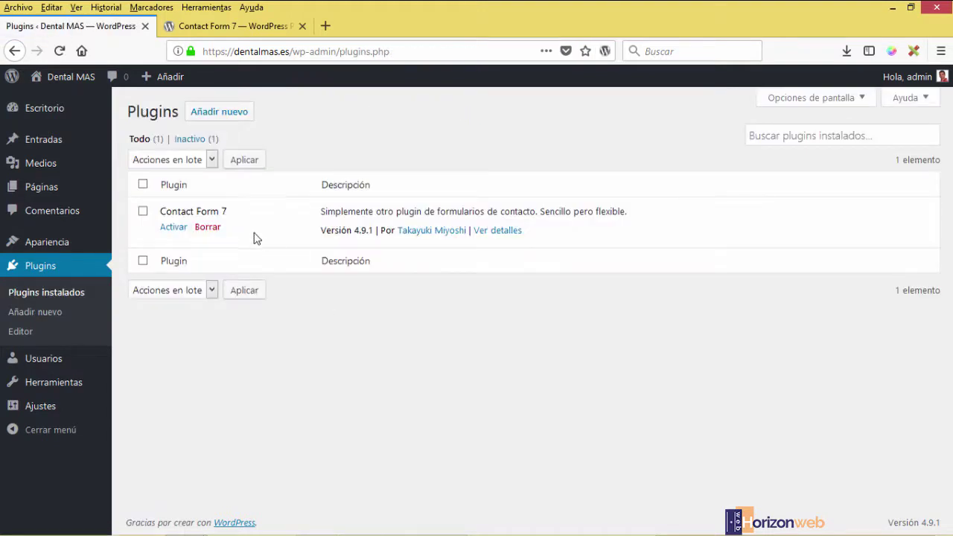
pyautogui.moveTo(224, 231); pyautogui.dragTo(161, 212)
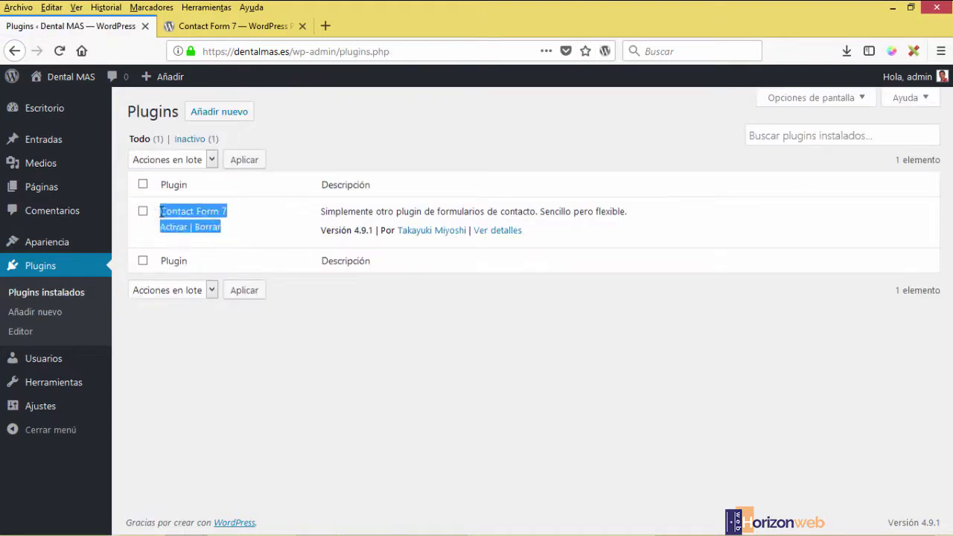
pyautogui.click(350, 373)
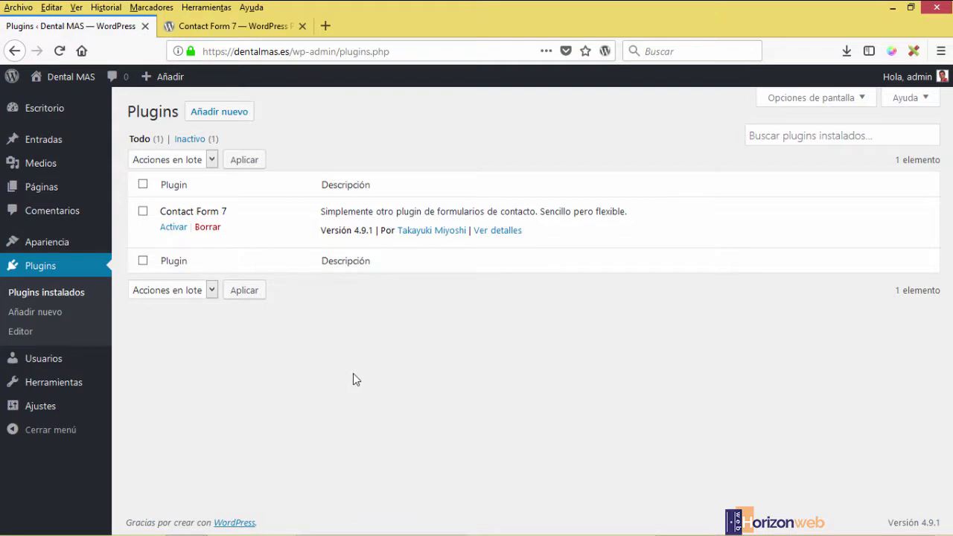
pyautogui.moveTo(585, 238); pyautogui.dragTo(161, 211)
pyautogui.click(396, 406)
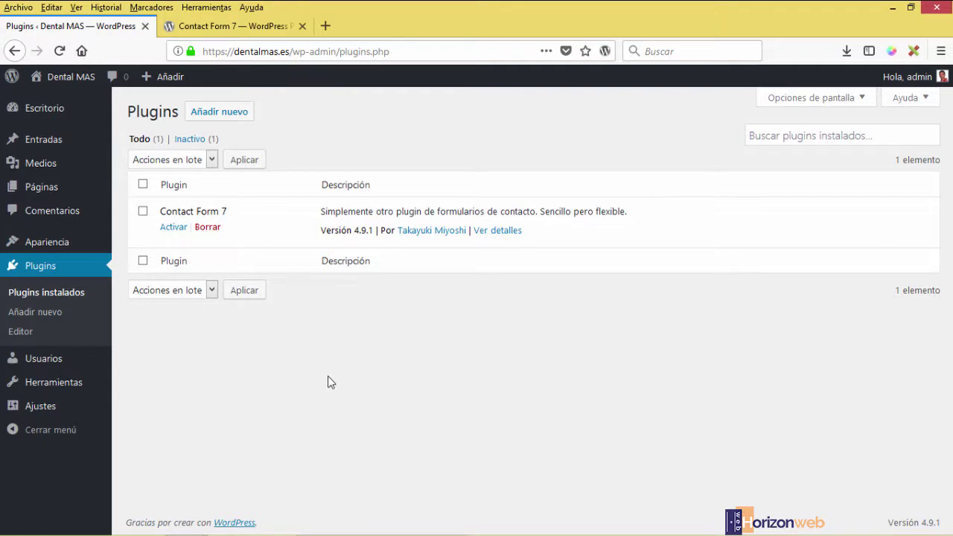
pyautogui.click(173, 228)
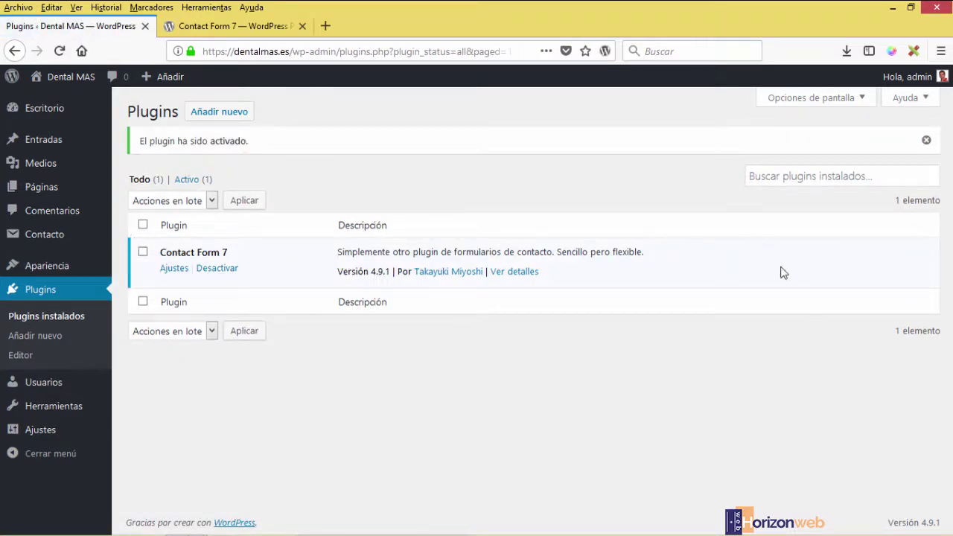
pyautogui.moveTo(109, 108)
pyautogui.moveTo(250, 142); pyautogui.dragTo(136, 146)
pyautogui.moveTo(60, 241)
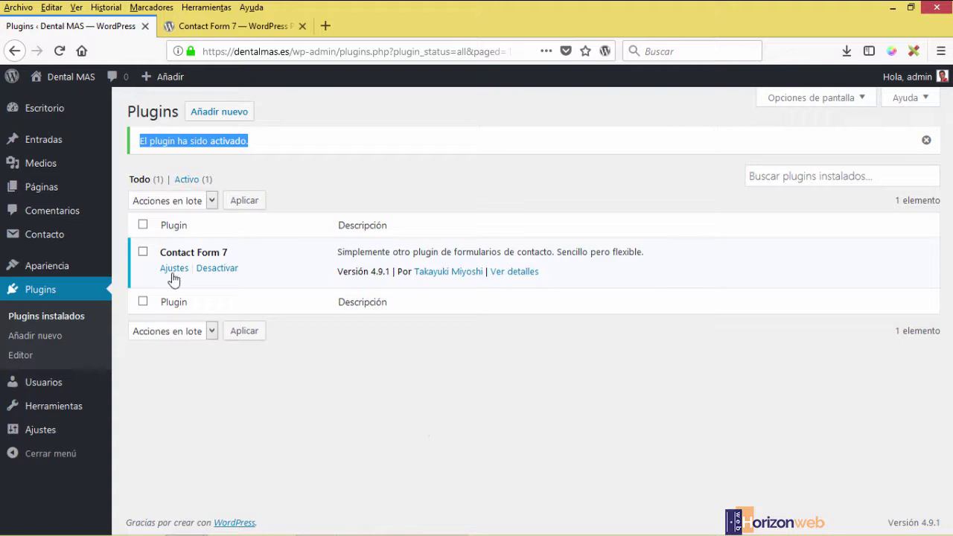
pyautogui.click(362, 398)
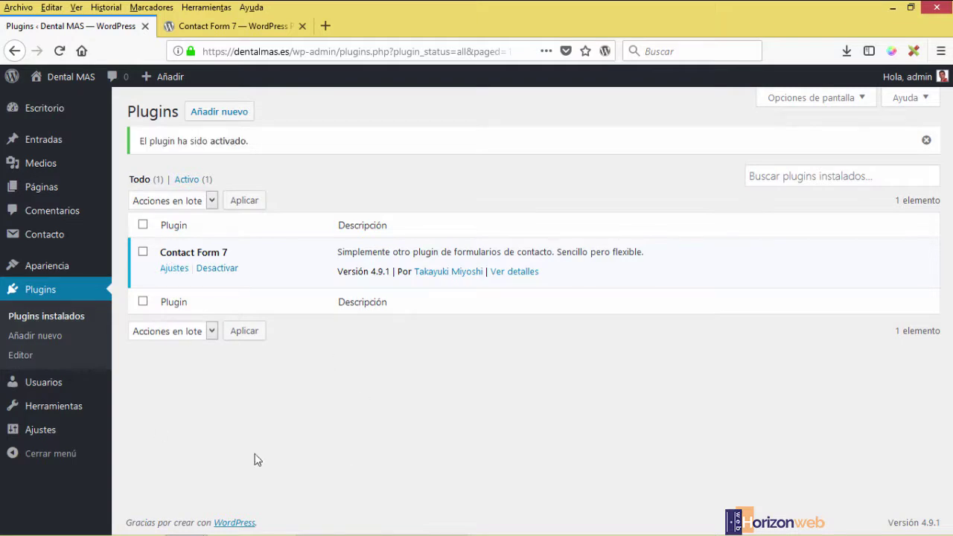
# Step: Deactivate the Contact Form 7 plugin in the list of installed plugins
pyautogui.click(214, 275)
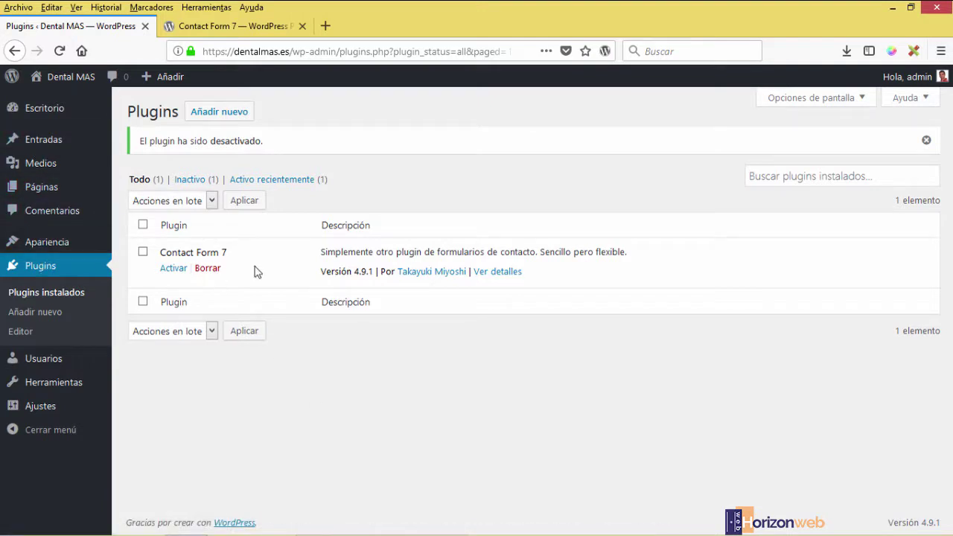
pyautogui.moveTo(256, 270); pyautogui.dragTo(161, 247)
pyautogui.click(370, 386)
pyautogui.moveTo(596, 282); pyautogui.dragTo(160, 258)
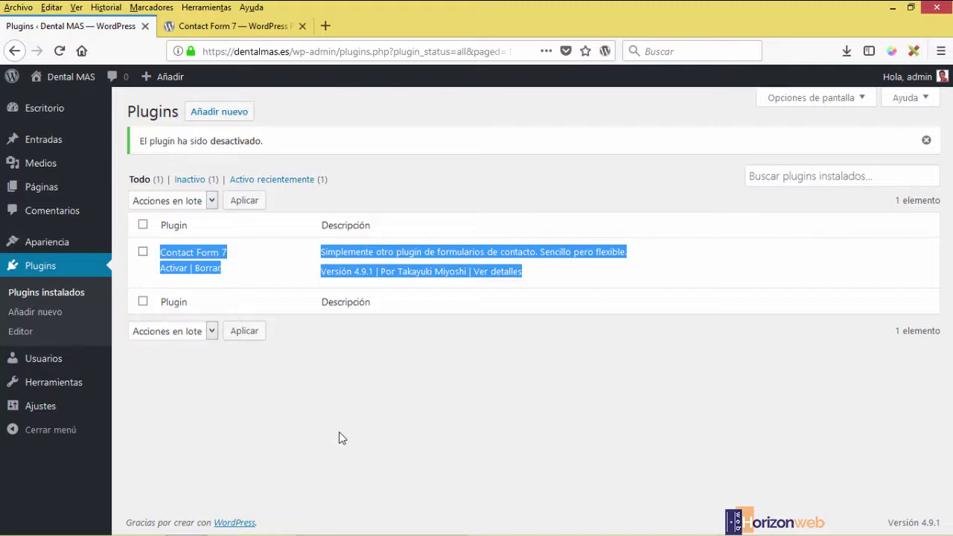
pyautogui.click(240, 277)
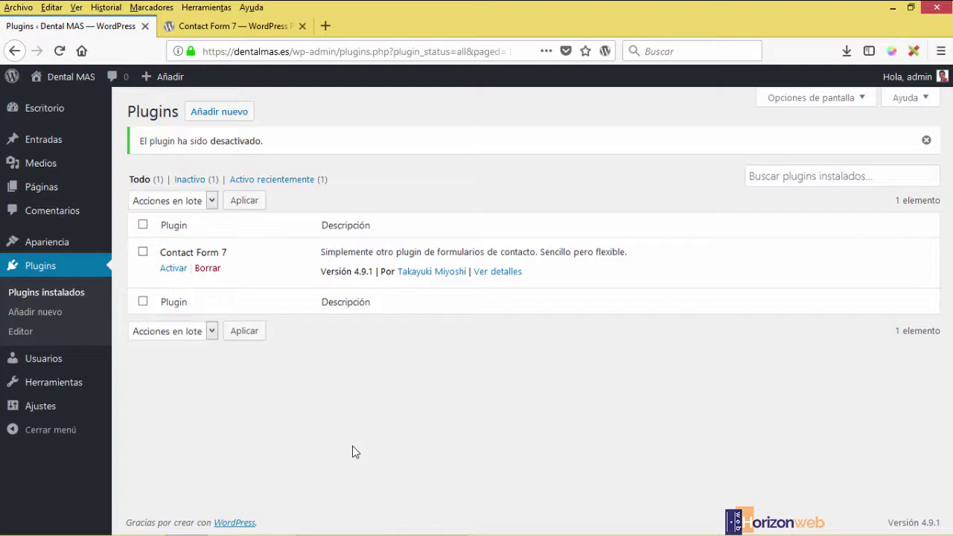
# Step: Delete the Contact Form 7 plugin and its data, and reload the list of installed plugins
pyautogui.click(208, 269)
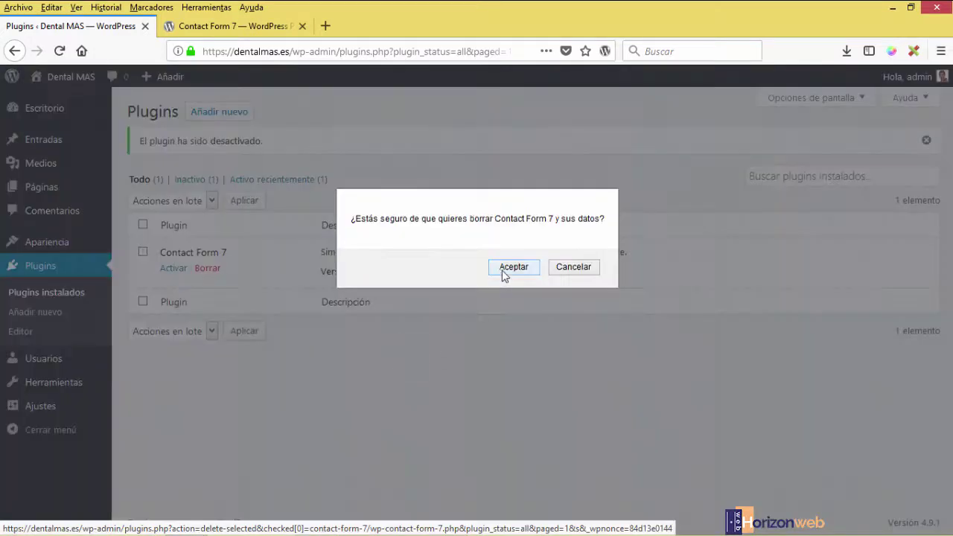
pyautogui.press('Return')
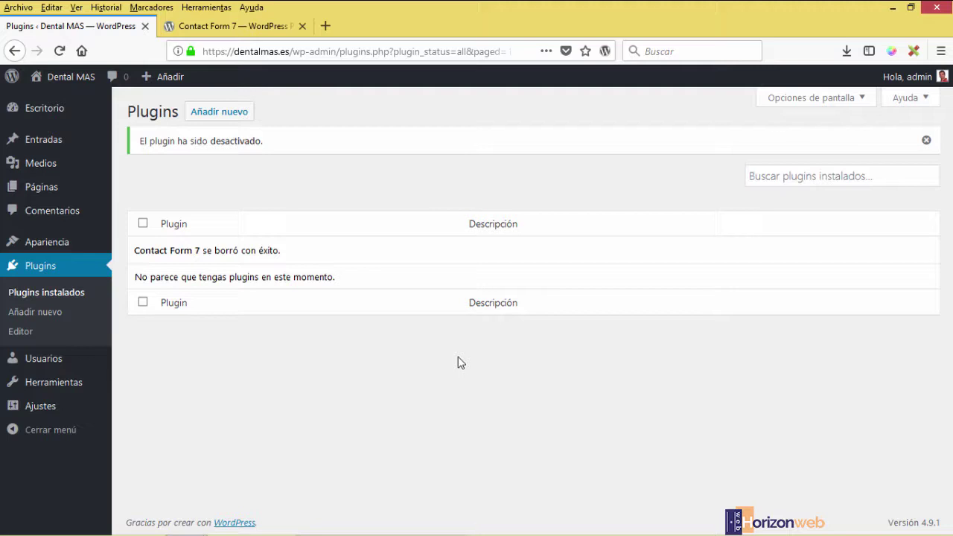
pyautogui.click(30, 294)
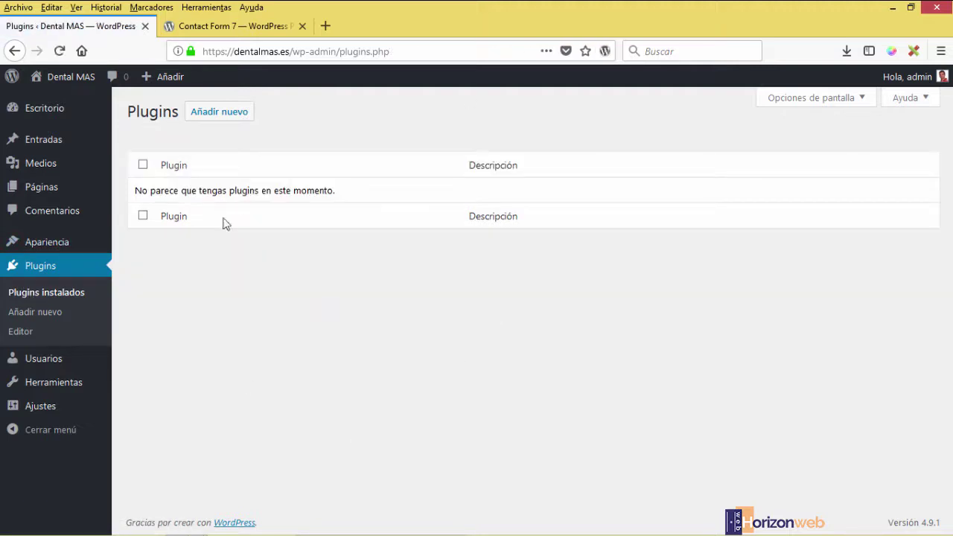
pyautogui.moveTo(334, 190); pyautogui.dragTo(136, 190)
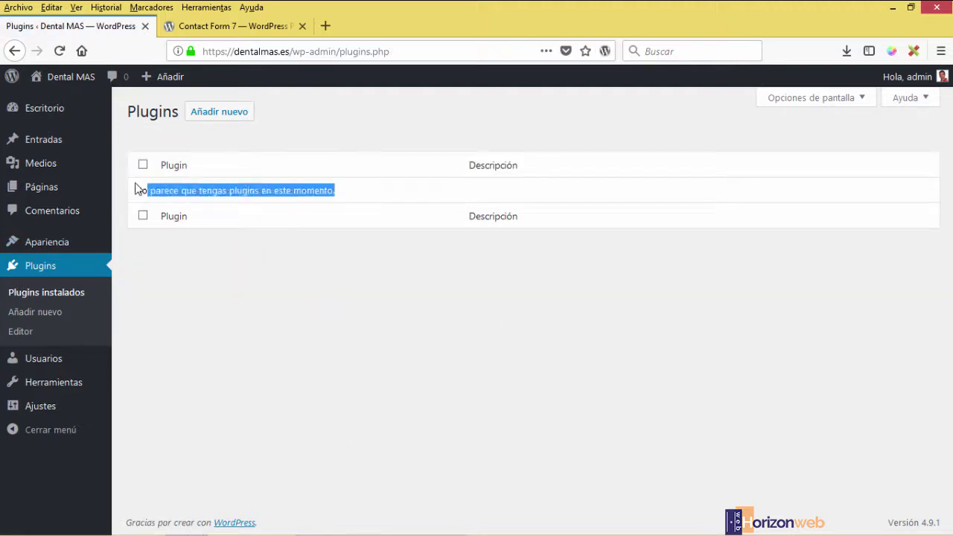
pyautogui.click(253, 305)
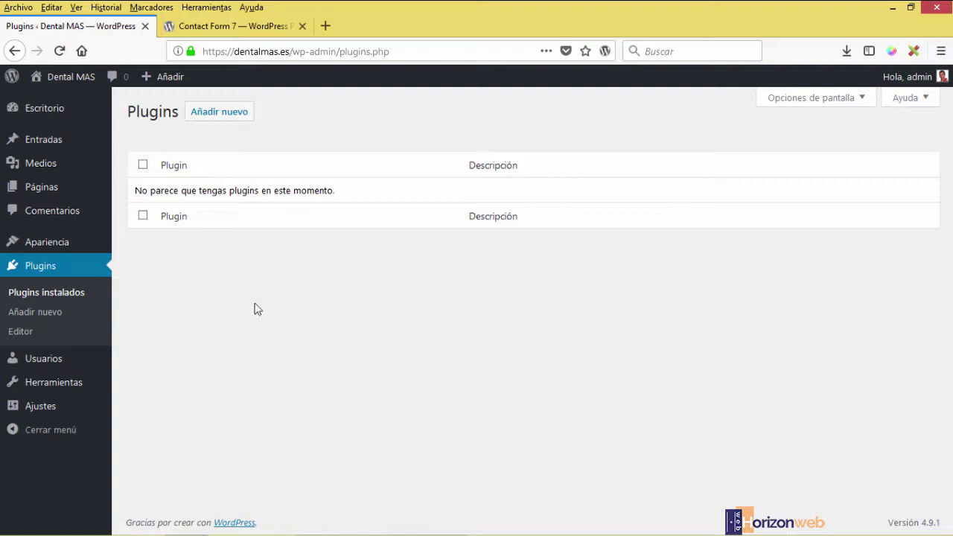
# Step: Close the WordPress.org page of Contact Form 7 and search the plugins available to add for "contact form 7"
pyautogui.click(302, 26)
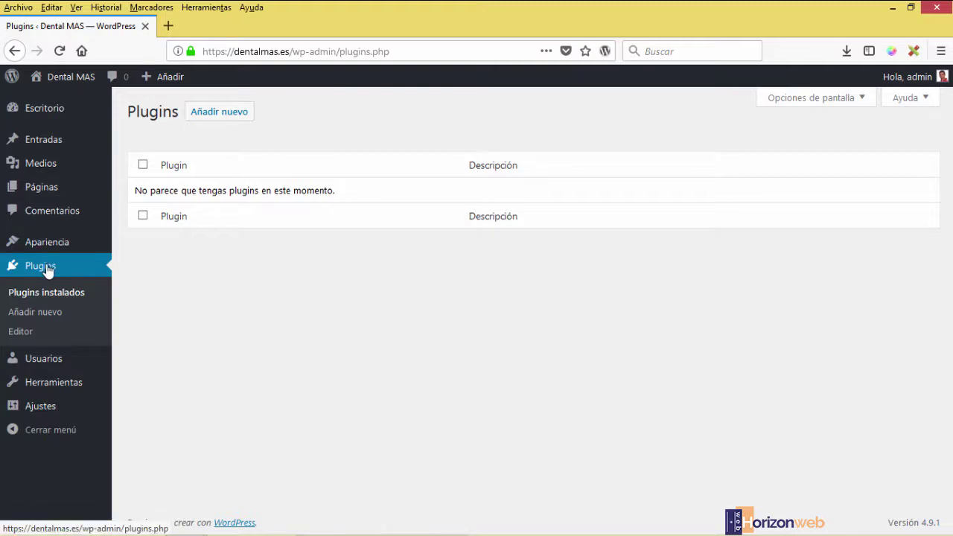
pyautogui.click(33, 295)
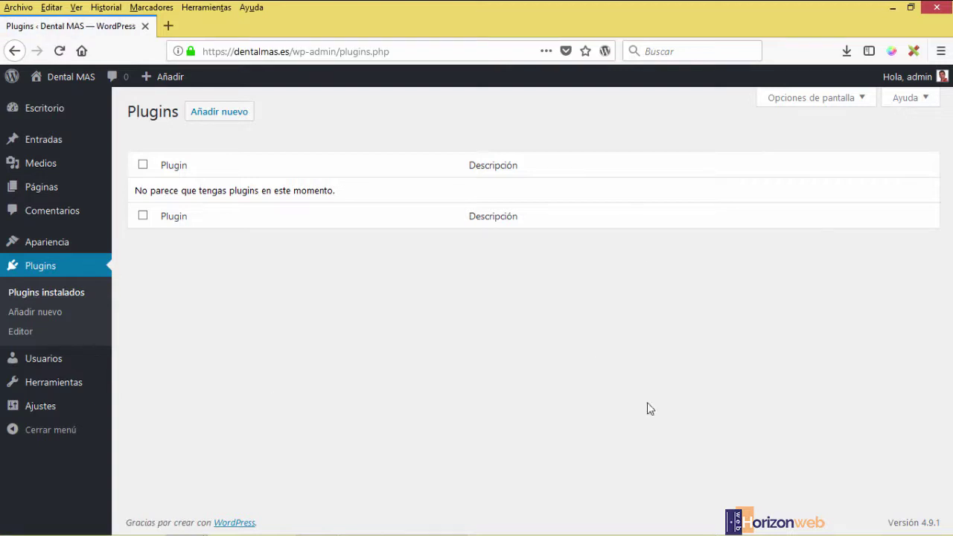
pyautogui.click(220, 115)
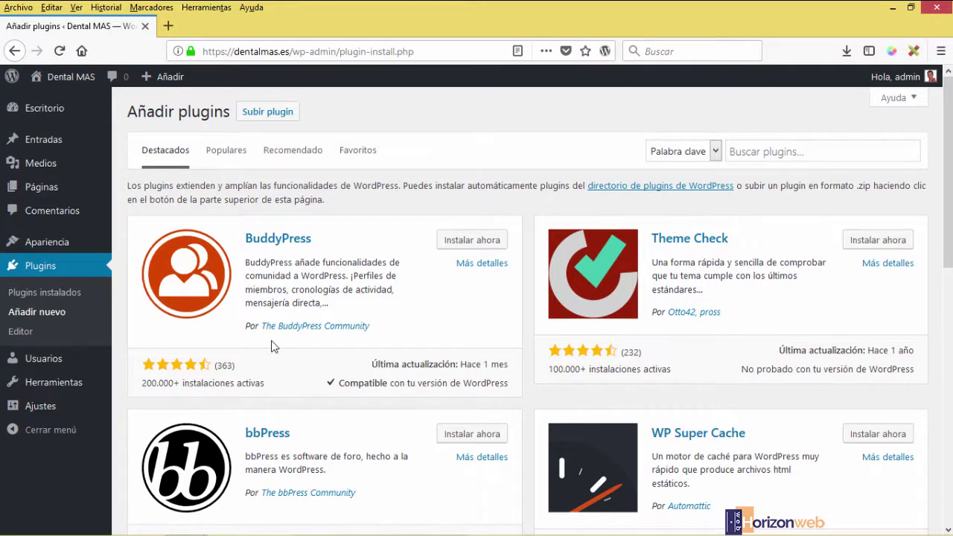
pyautogui.click(767, 154)
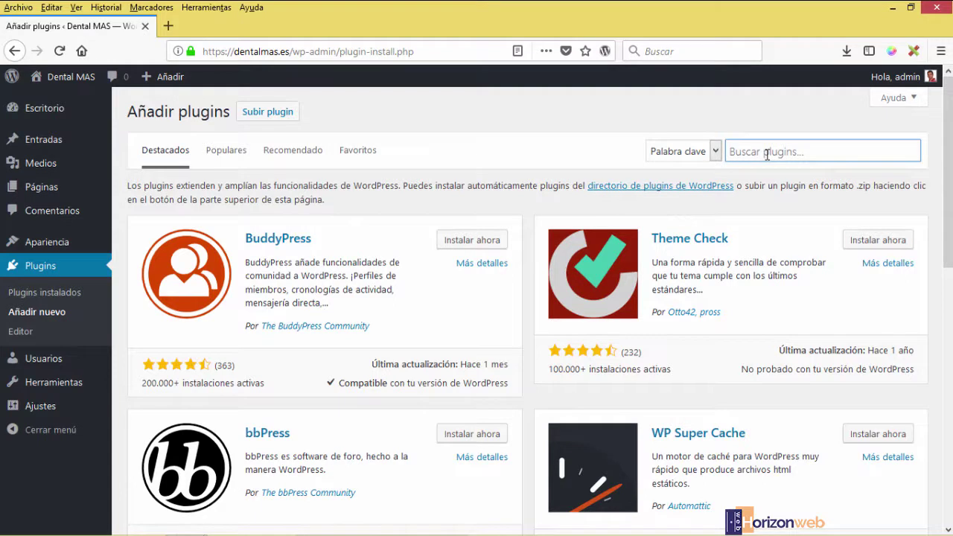
pyautogui.write('conr')
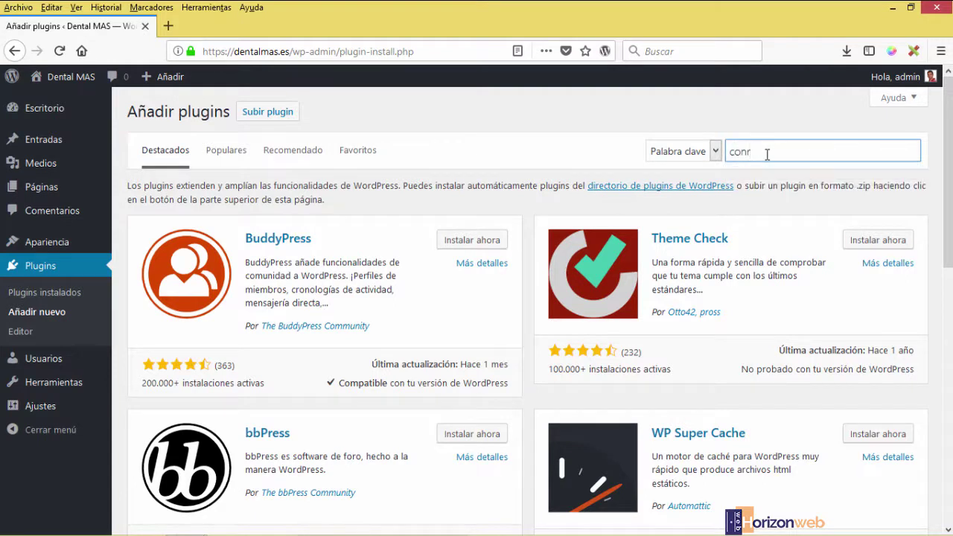
pyautogui.press('BackSpace')
pyautogui.write('tact')
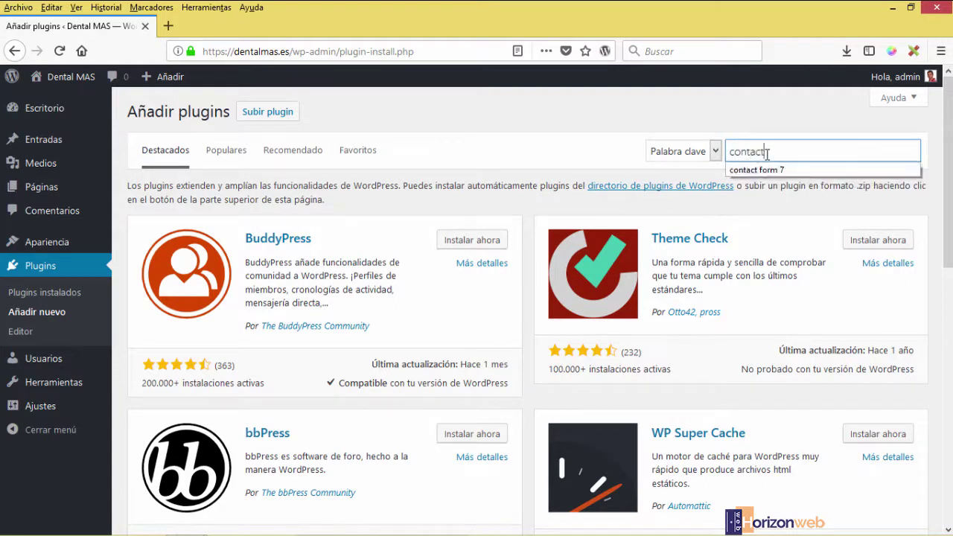
pyautogui.write(' form 7')
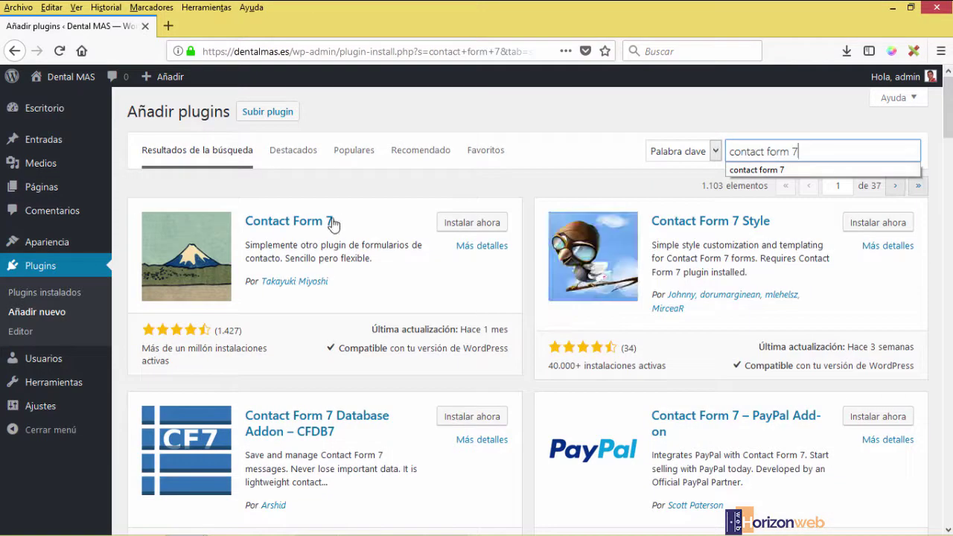
# Step: Install the Contact Form 7 plugin directly from the search results
pyautogui.moveTo(343, 223); pyautogui.dragTo(248, 231)
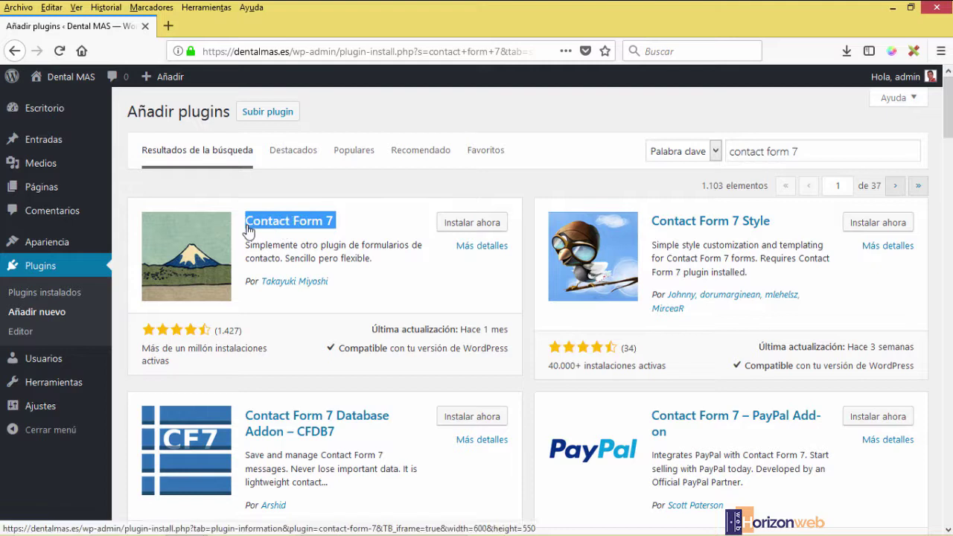
pyautogui.click(428, 283)
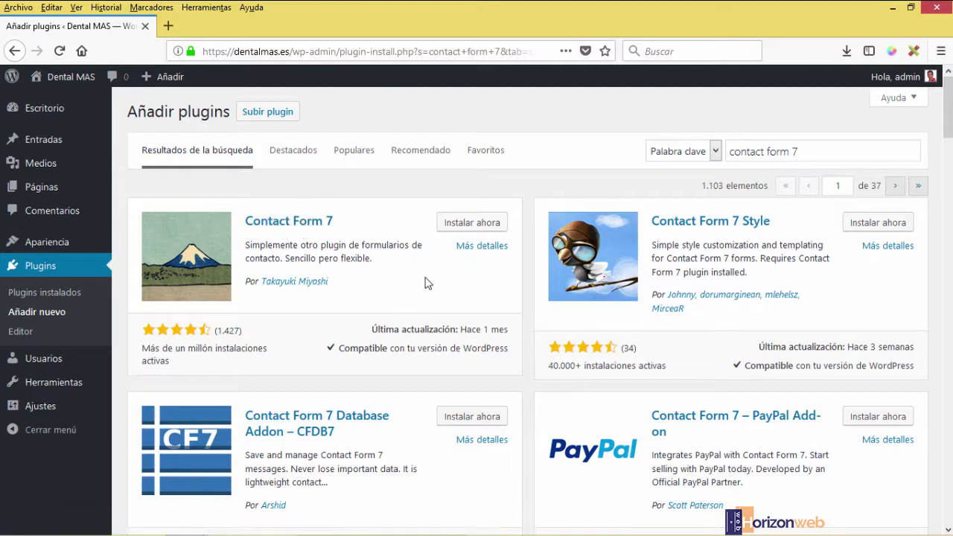
pyautogui.click(470, 225)
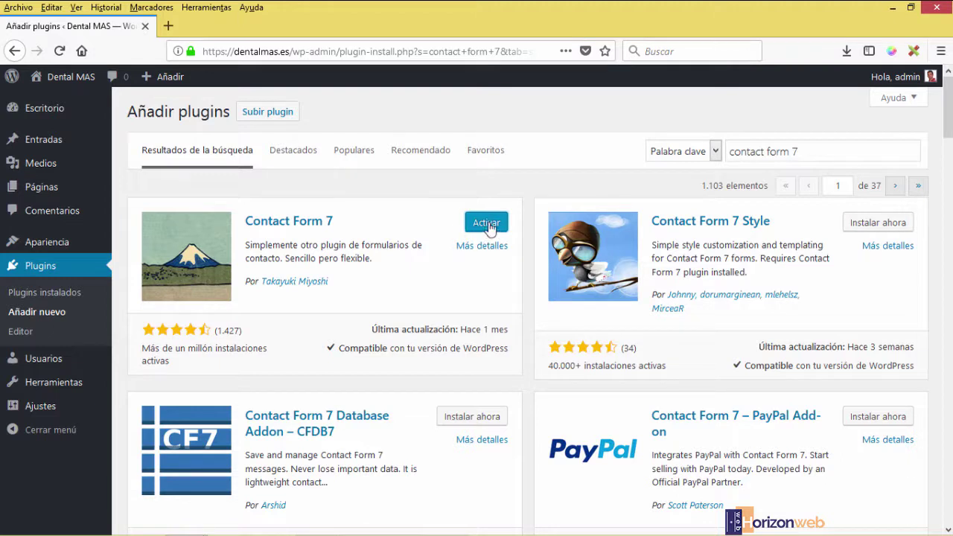
# Step: Return to the list of installed plugins and activate Contact Form 7 there
pyautogui.click(43, 291)
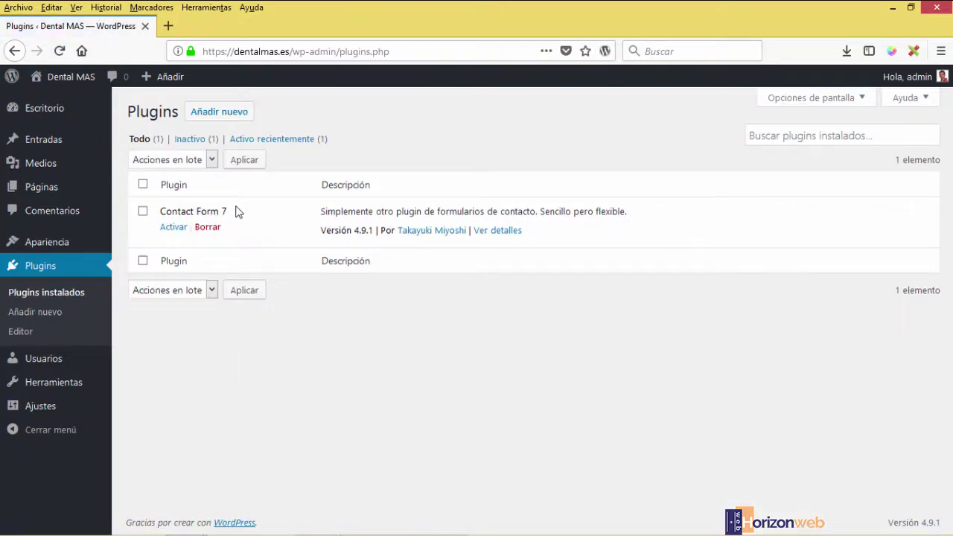
pyautogui.moveTo(235, 212); pyautogui.dragTo(159, 212)
pyautogui.click(317, 371)
pyautogui.click(174, 227)
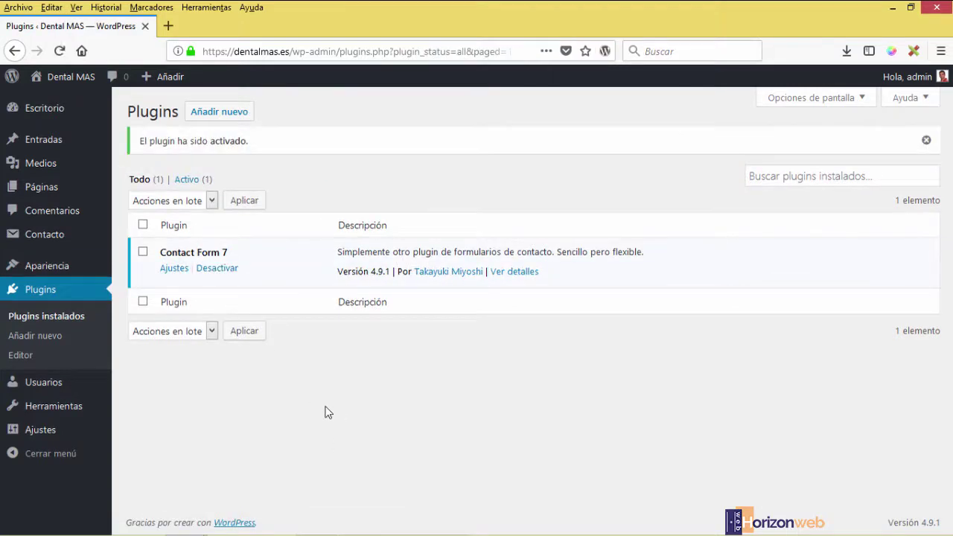
pyautogui.moveTo(250, 273); pyautogui.dragTo(141, 252)
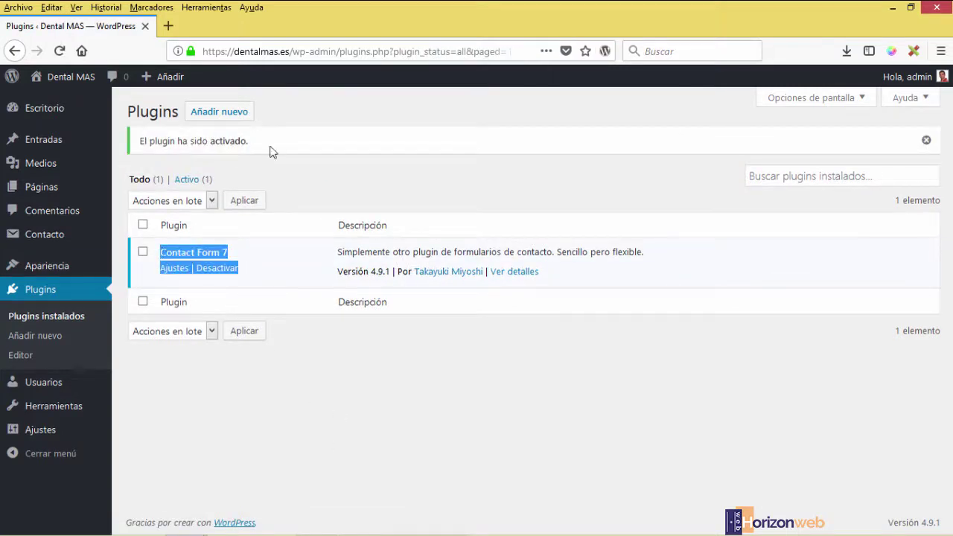
pyautogui.click(218, 135)
pyautogui.moveTo(249, 142); pyautogui.dragTo(140, 141)
pyautogui.click(264, 409)
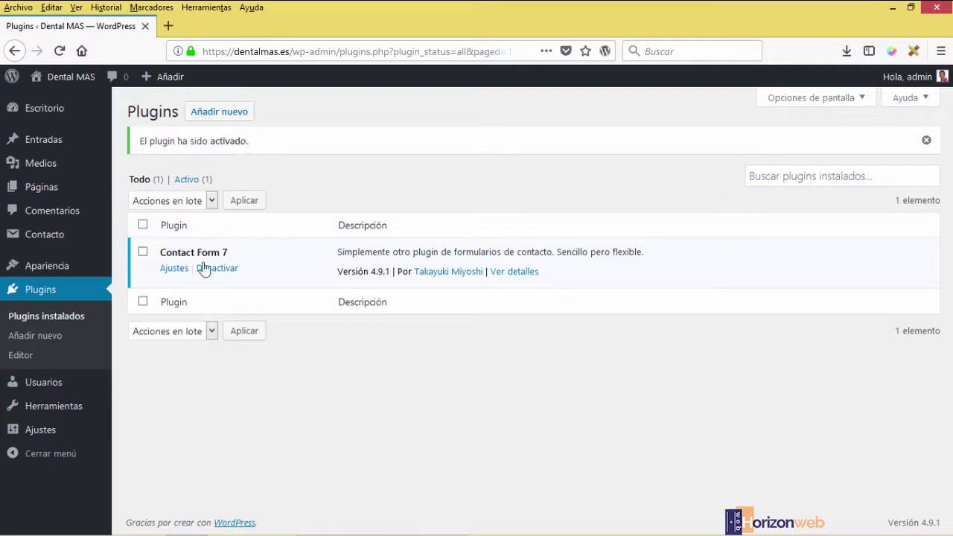
pyautogui.moveTo(42, 234)
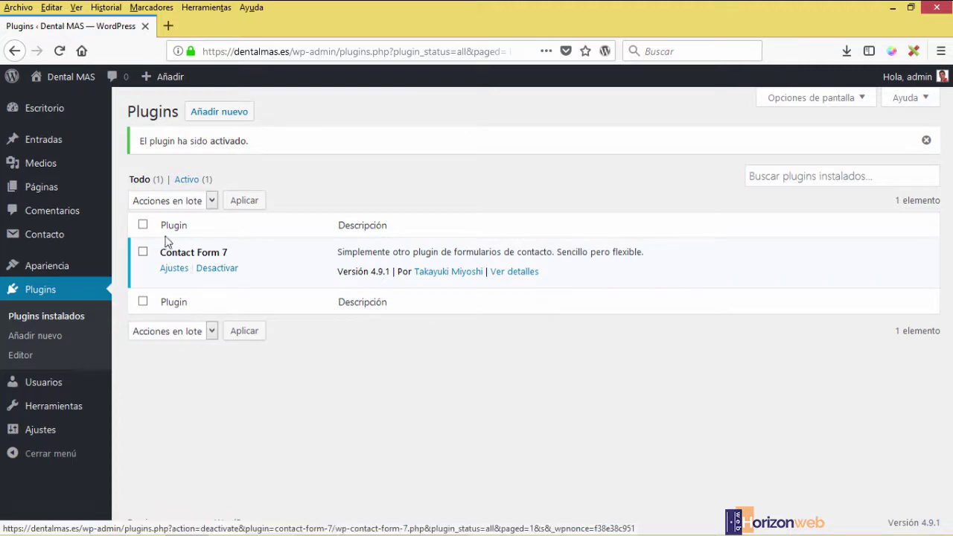
# Step: Deactivate and delete the Contact Form 7 plugin together with its data, and refresh the list of installed plugins
pyautogui.click(218, 269)
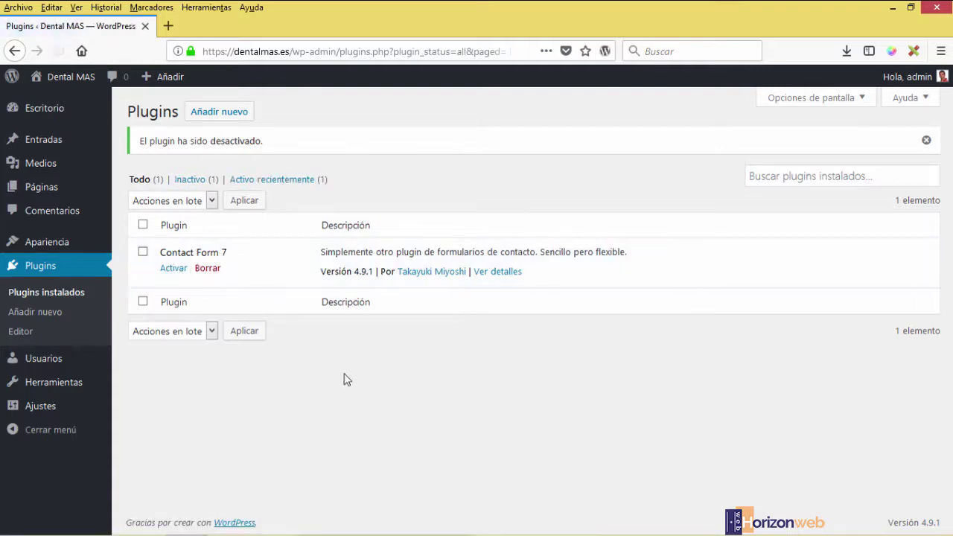
pyautogui.click(208, 270)
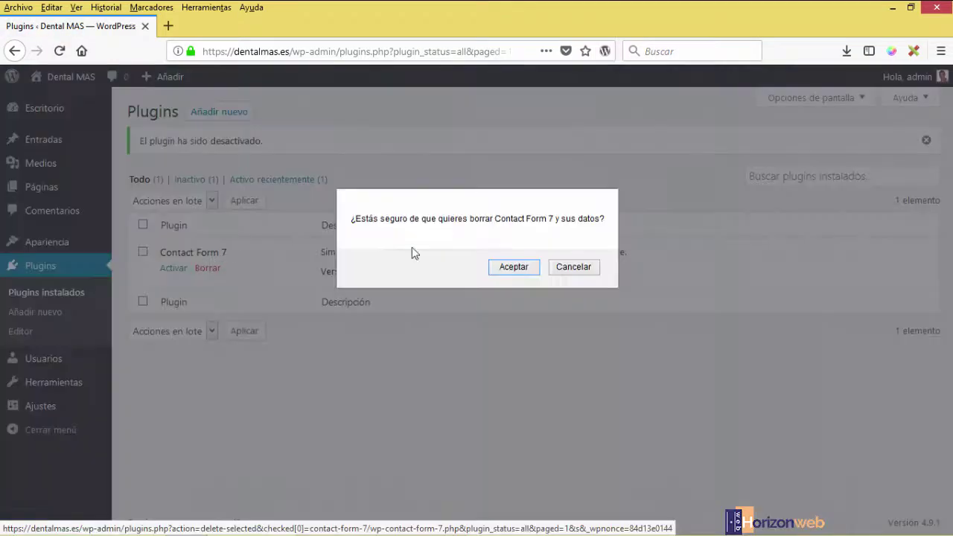
pyautogui.click(514, 267)
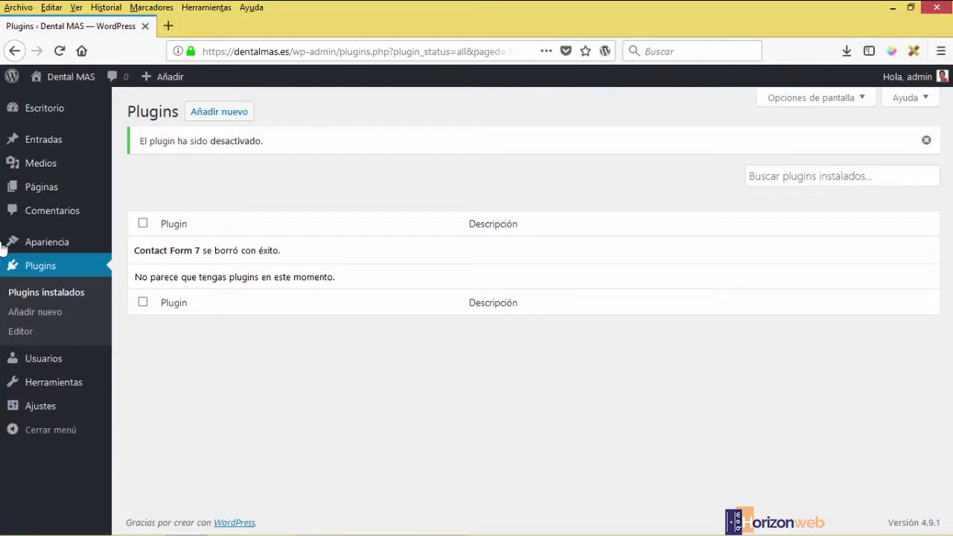
pyautogui.click(36, 292)
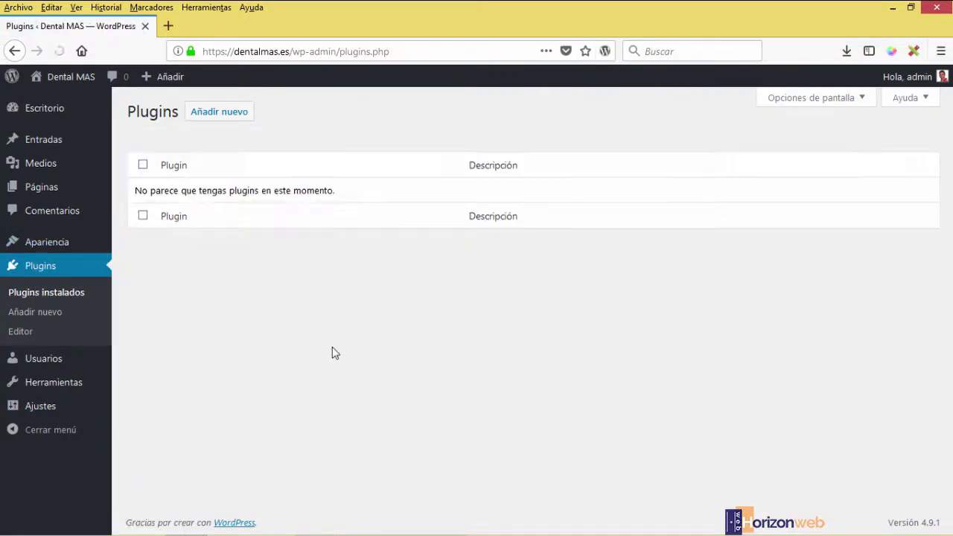